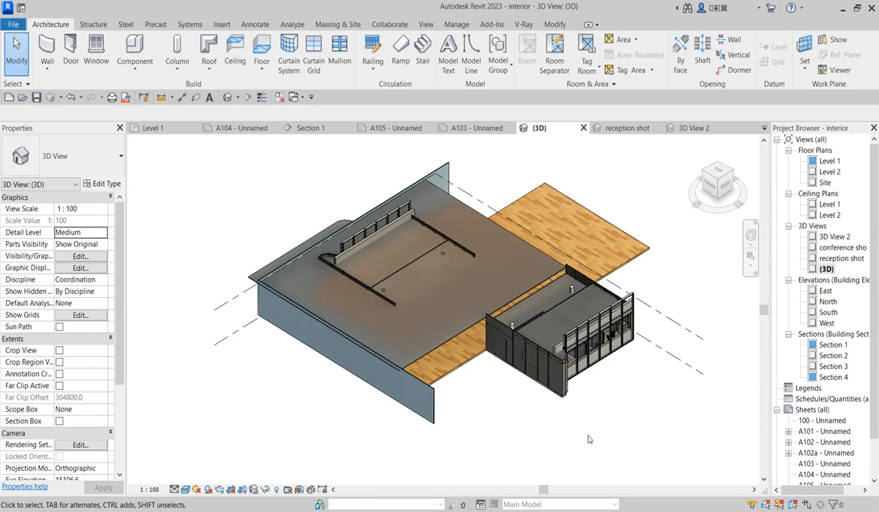
pyautogui.scroll(2, 485, 173)
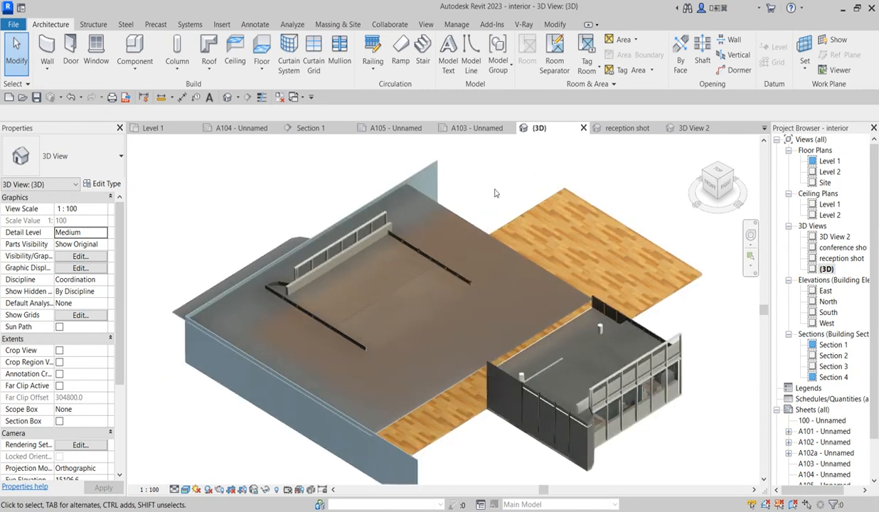
pyautogui.scroll(-3, 496, 193)
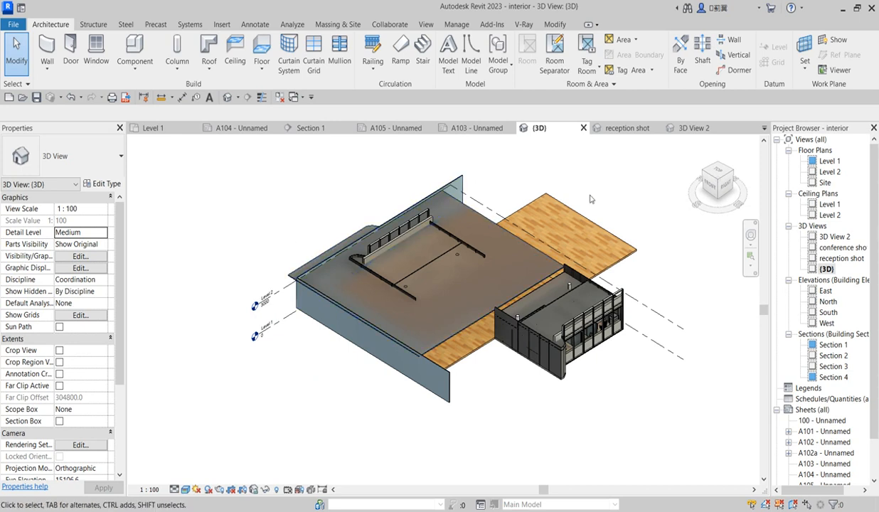
pyautogui.scroll(5, 426, 170)
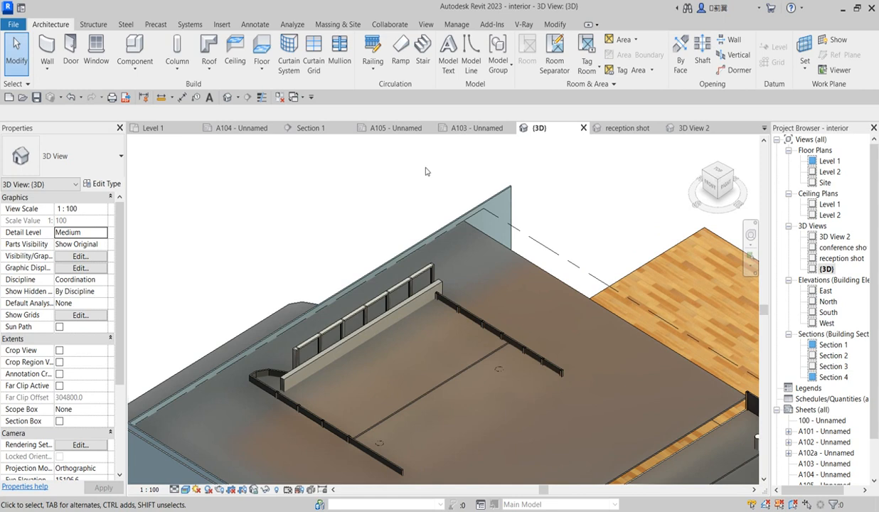
pyautogui.scroll(-3, 460, 181)
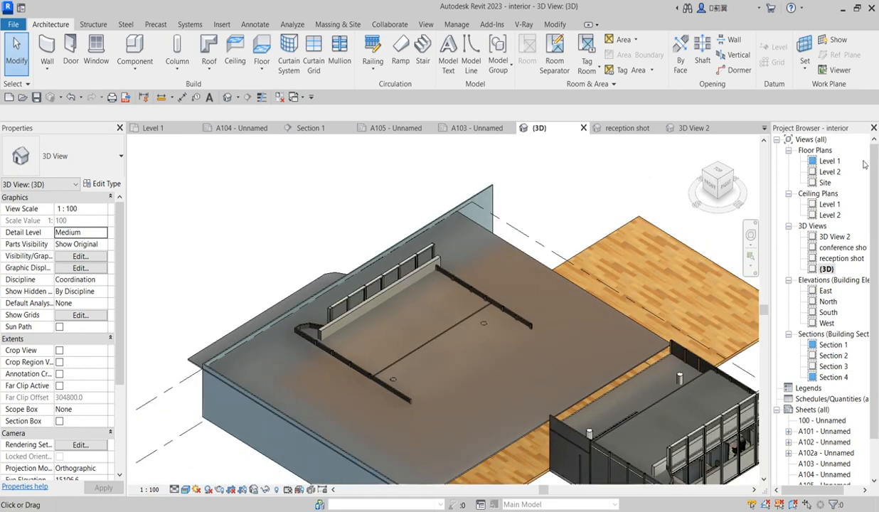
# - Open the Level 1 floor plan and examine the general office, solicitor office, waiting area, reception and conference room layouts
pyautogui.doubleClick(829, 161)
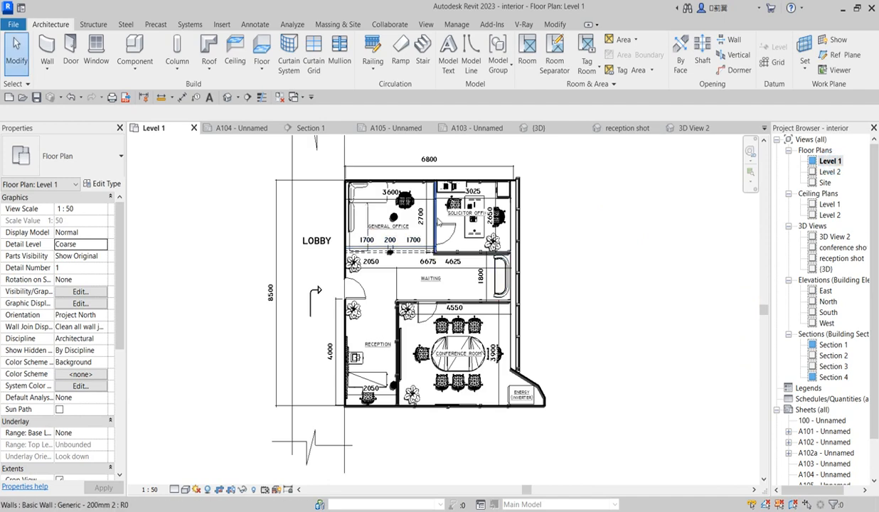
pyautogui.scroll(2, 371, 244)
pyautogui.scroll(-4, 384, 242)
pyautogui.scroll(2, 397, 232)
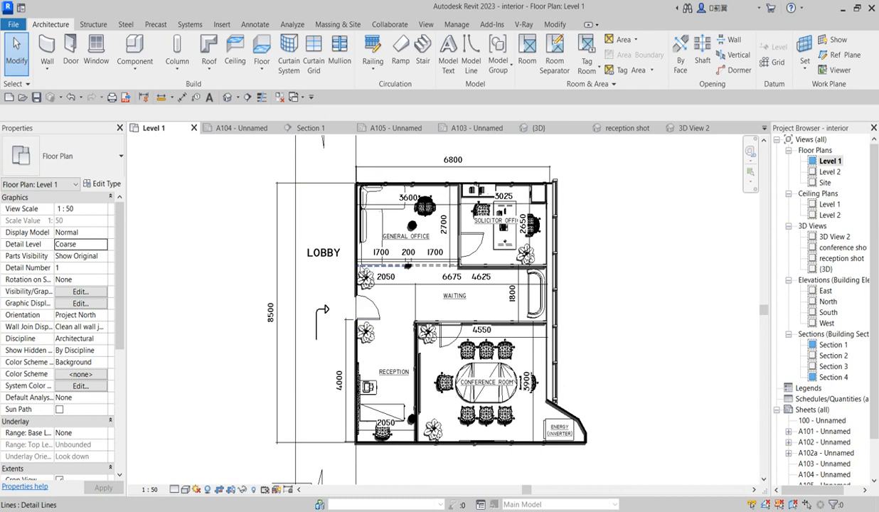
pyautogui.scroll(2, 378, 249)
pyautogui.scroll(1, 481, 306)
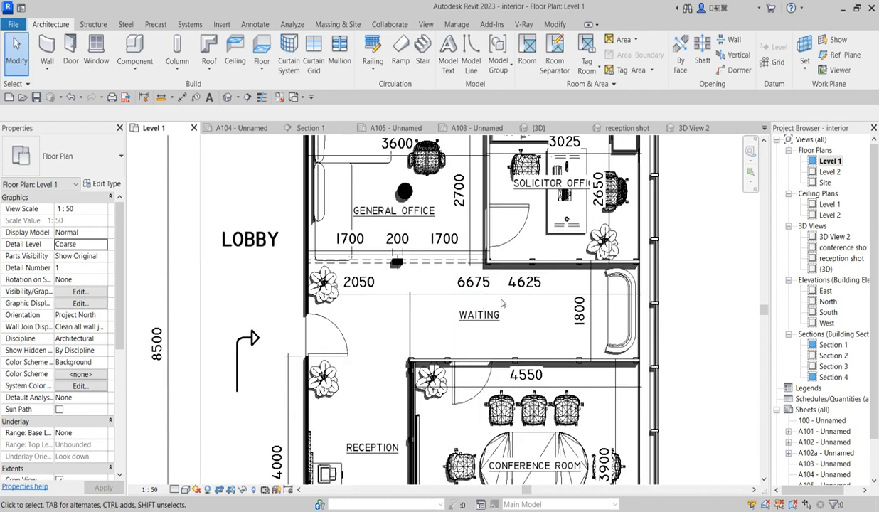
pyautogui.scroll(-1, 420, 301)
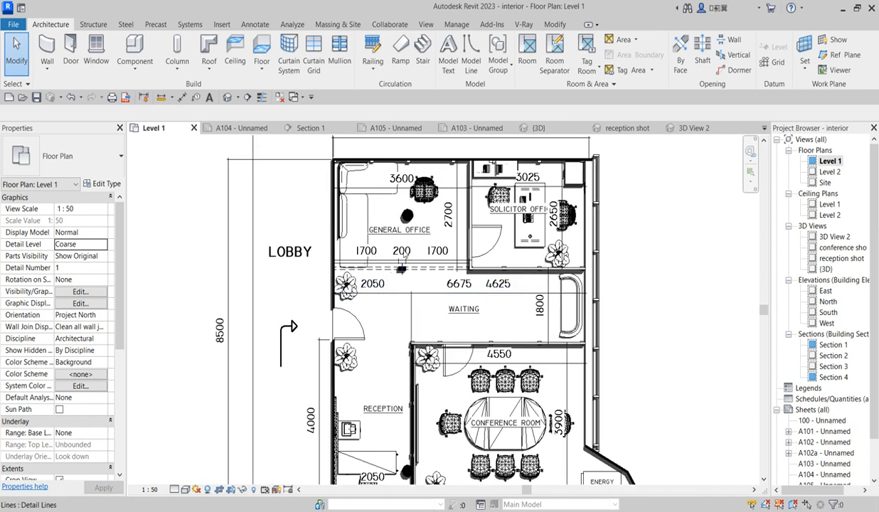
pyautogui.scroll(-1, 348, 260)
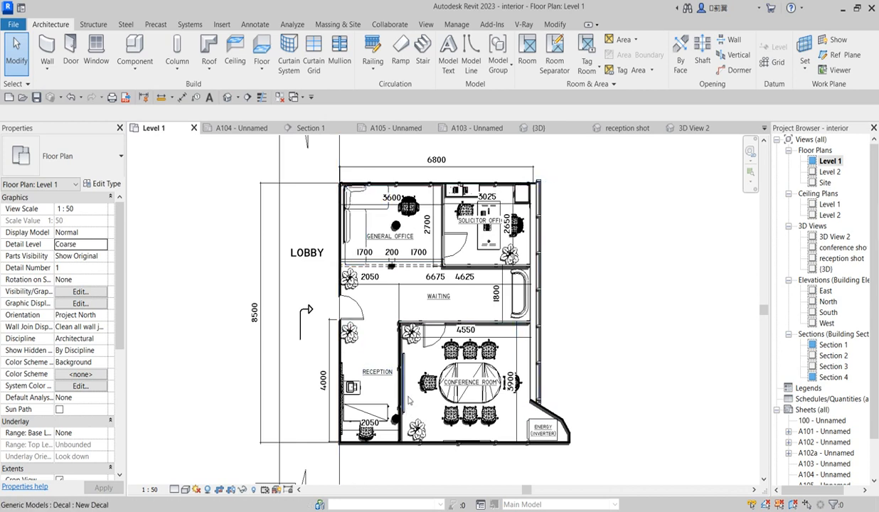
pyautogui.scroll(1, 491, 390)
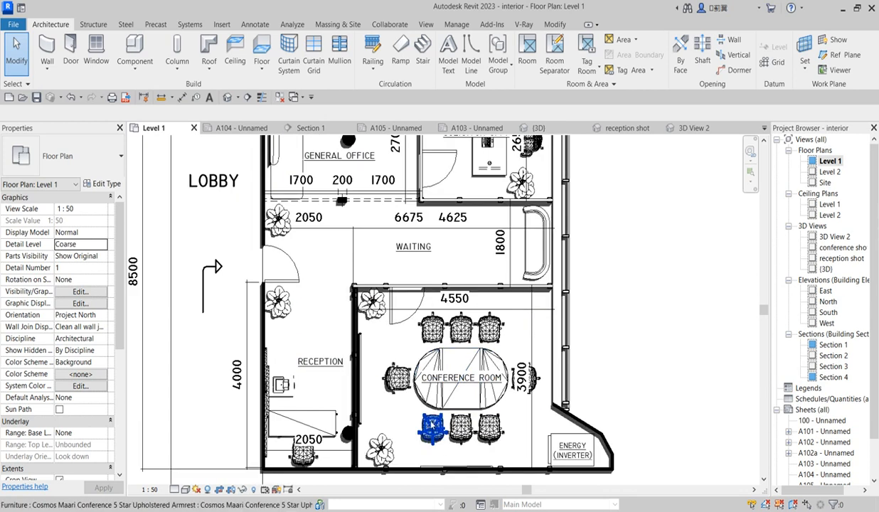
pyautogui.scroll(-1, 424, 427)
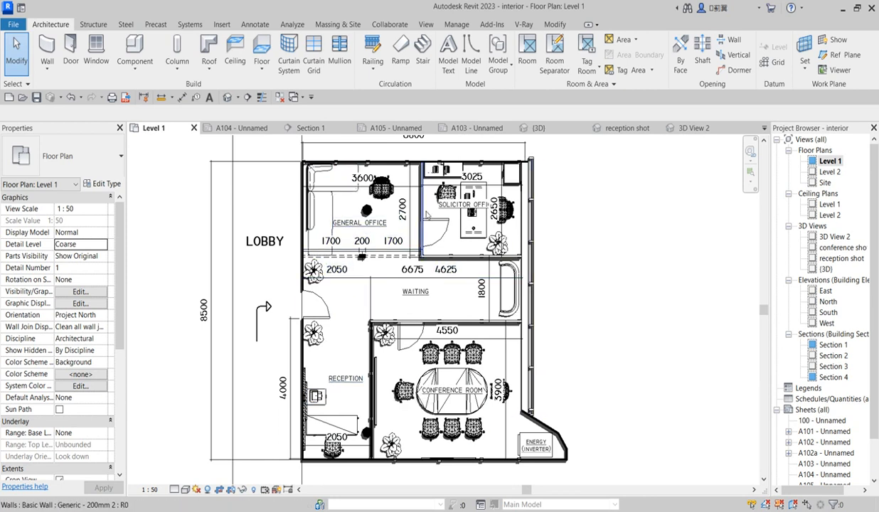
pyautogui.scroll(2, 481, 217)
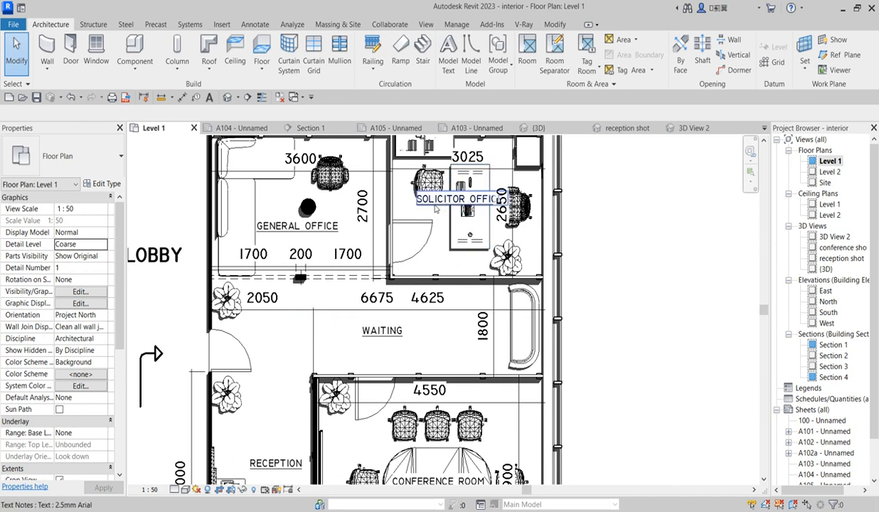
pyautogui.scroll(1, 435, 208)
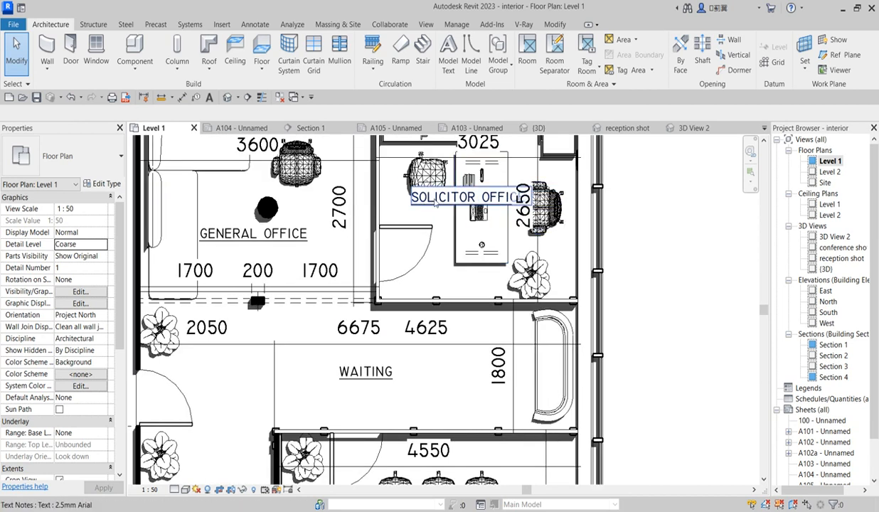
pyautogui.scroll(-2, 439, 203)
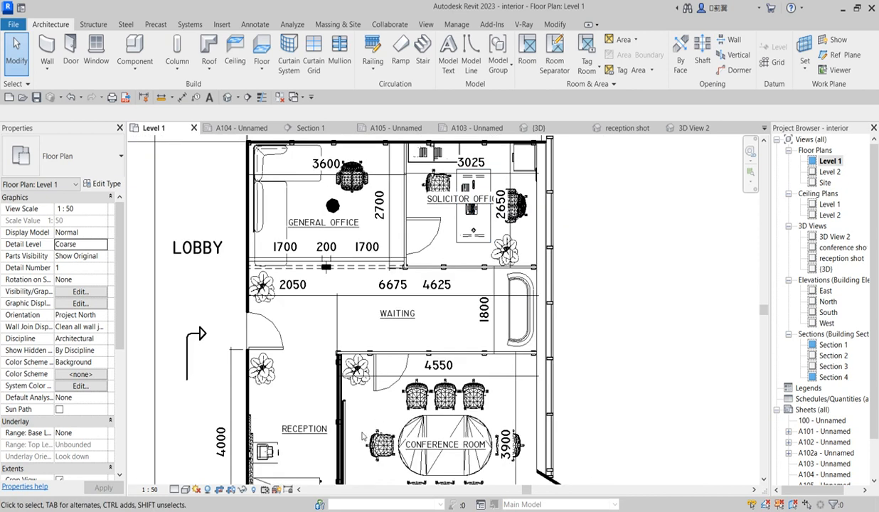
pyautogui.scroll(-1, 445, 296)
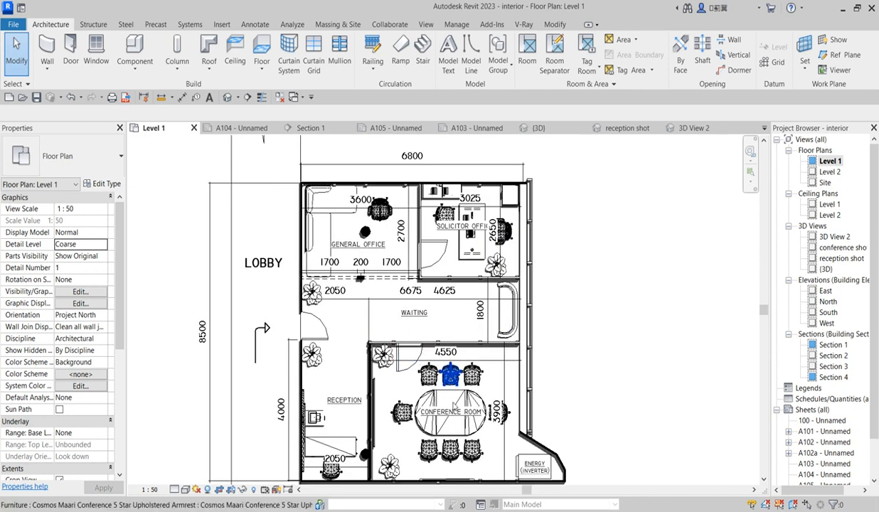
pyautogui.scroll(2, 441, 399)
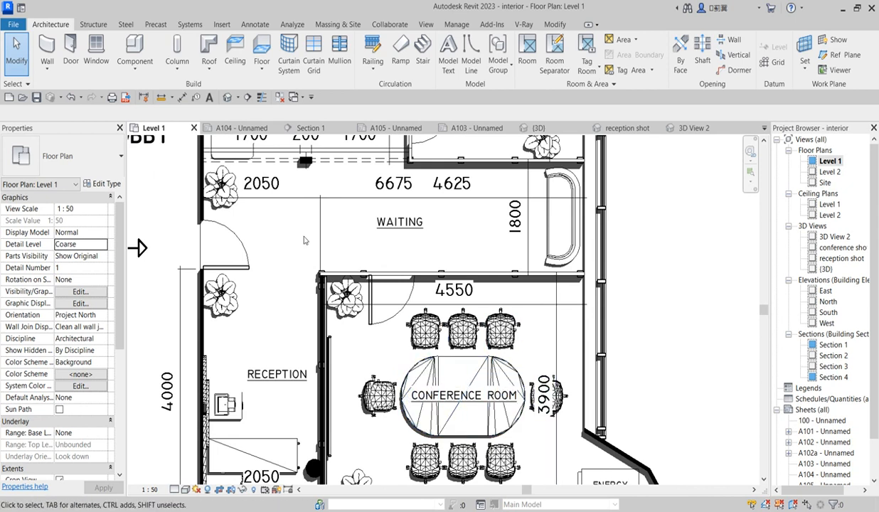
pyautogui.scroll(-2, 292, 256)
pyautogui.scroll(2, 276, 348)
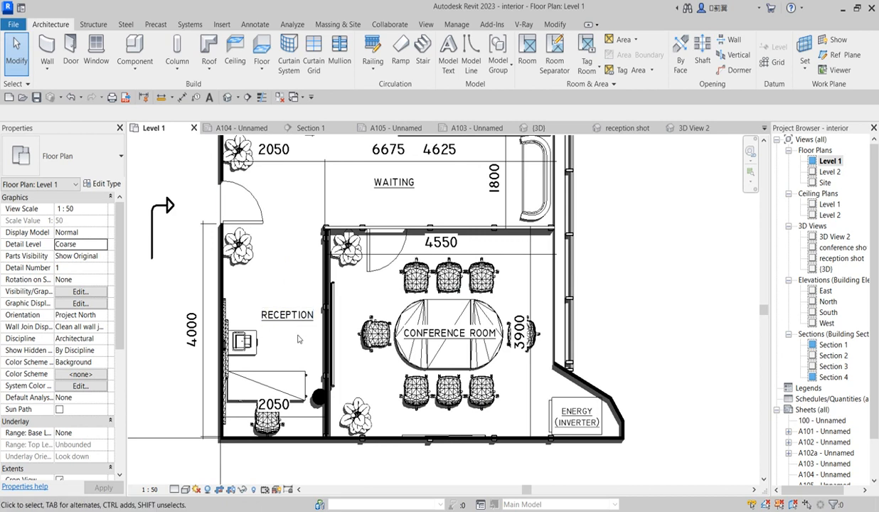
pyautogui.scroll(-2, 255, 286)
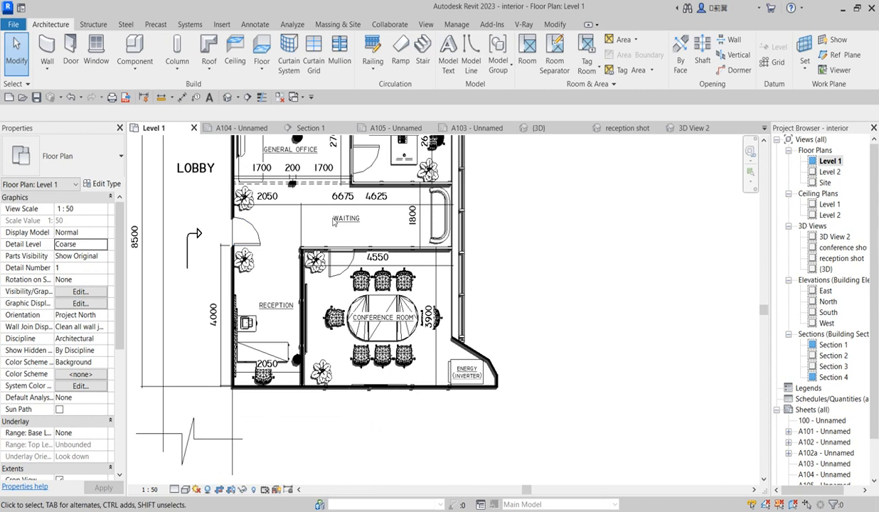
pyautogui.scroll(2, 424, 222)
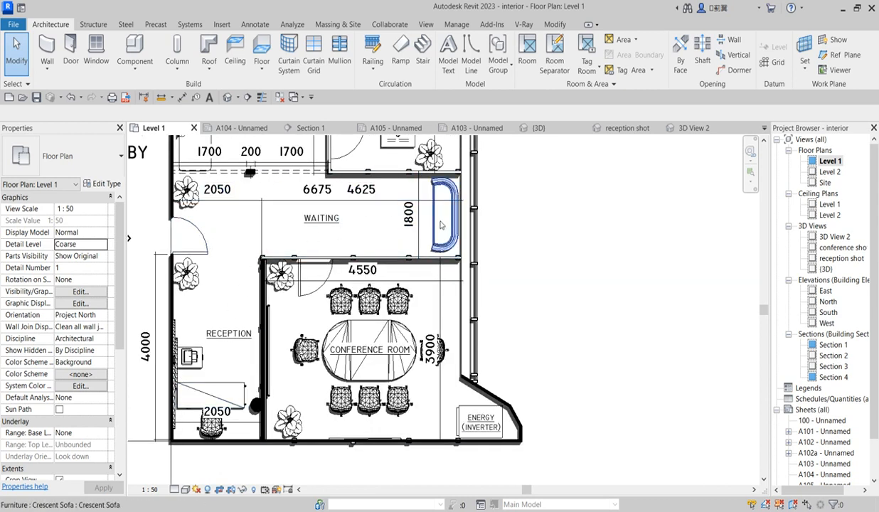
pyautogui.scroll(-1, 398, 215)
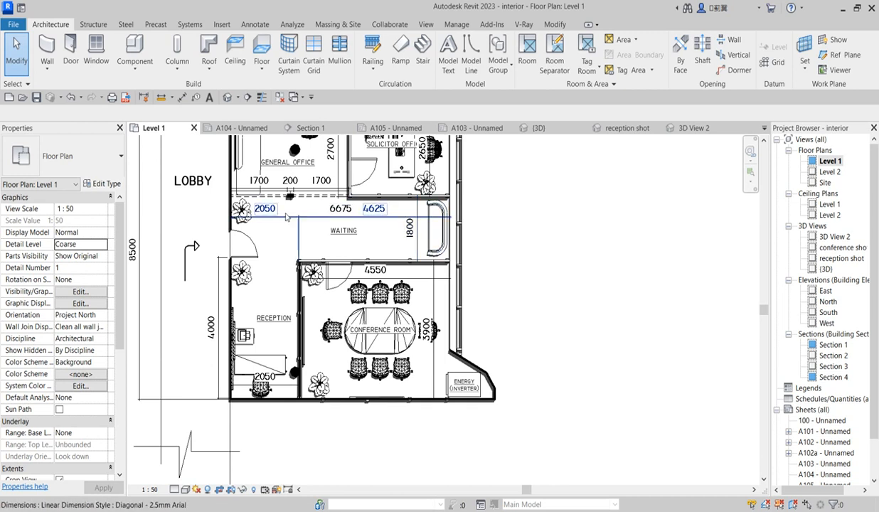
# - Examine the Level 1 plan's overall and room dimensions, partition walls, entrance door and storefront curtain wall
pyautogui.scroll(-2, 392, 256)
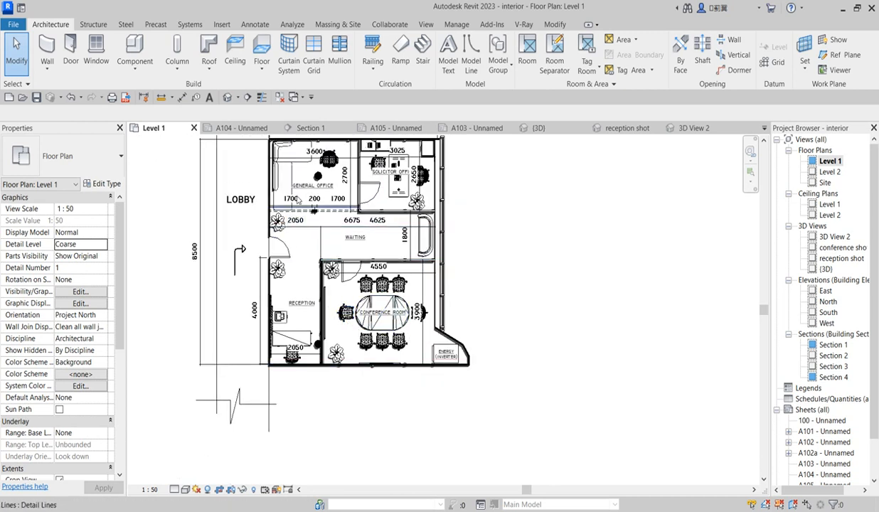
pyautogui.scroll(1, 320, 161)
pyautogui.scroll(2, 313, 239)
pyautogui.scroll(-2, 196, 328)
pyautogui.scroll(2, 211, 309)
pyautogui.scroll(3, 257, 263)
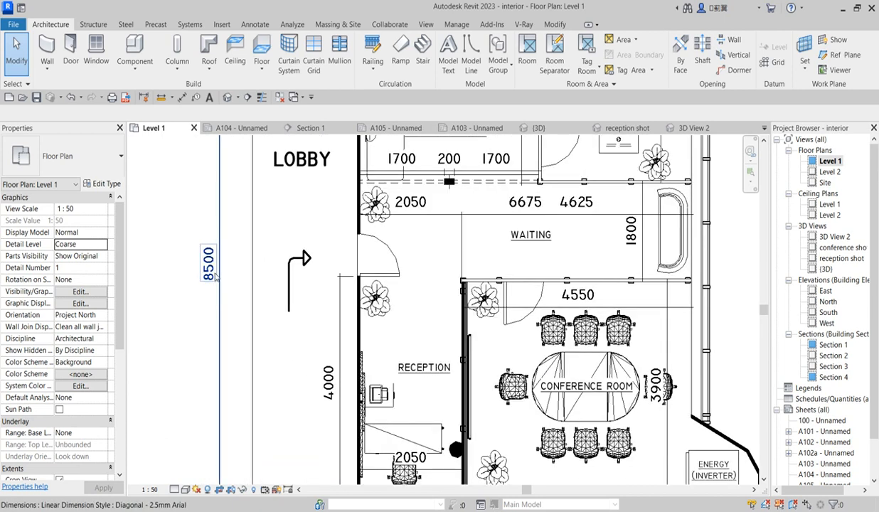
pyautogui.scroll(-3, 292, 295)
pyautogui.scroll(-2, 360, 279)
pyautogui.scroll(3, 430, 199)
pyautogui.scroll(-2, 435, 281)
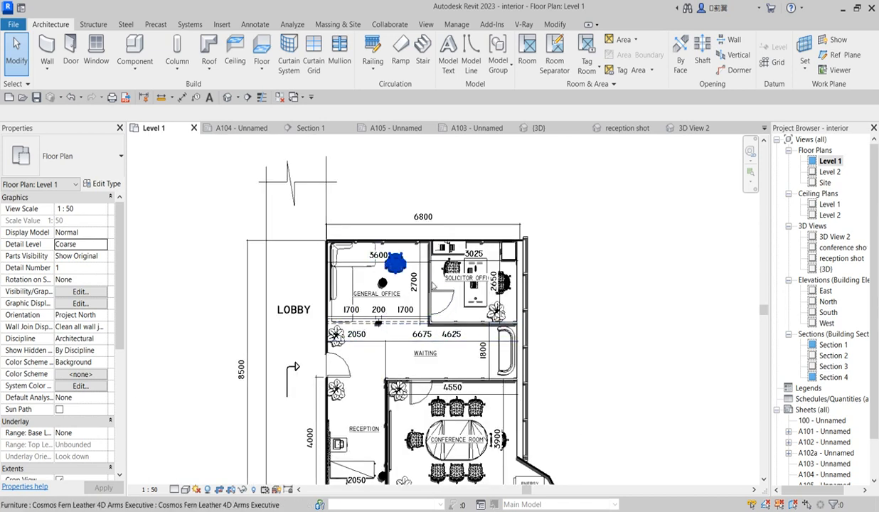
pyautogui.scroll(1, 439, 361)
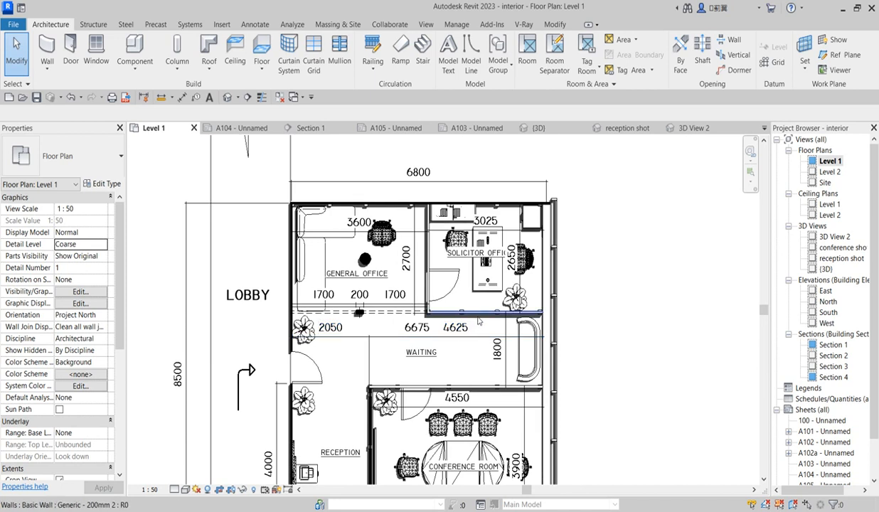
pyautogui.scroll(-1, 405, 368)
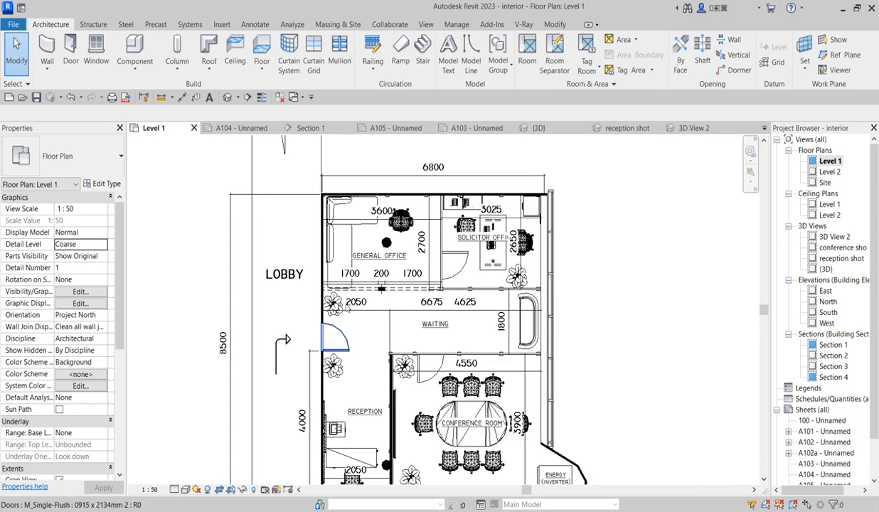
pyautogui.scroll(-1, 405, 368)
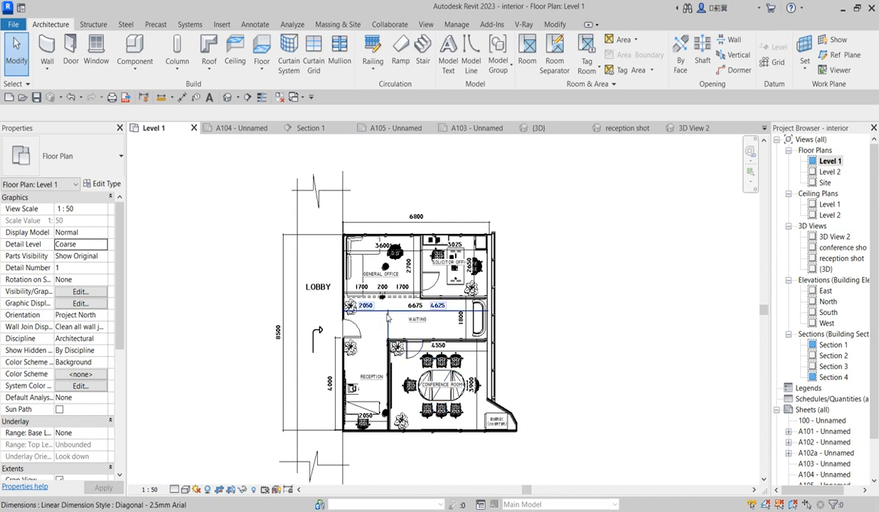
pyautogui.scroll(1, 378, 294)
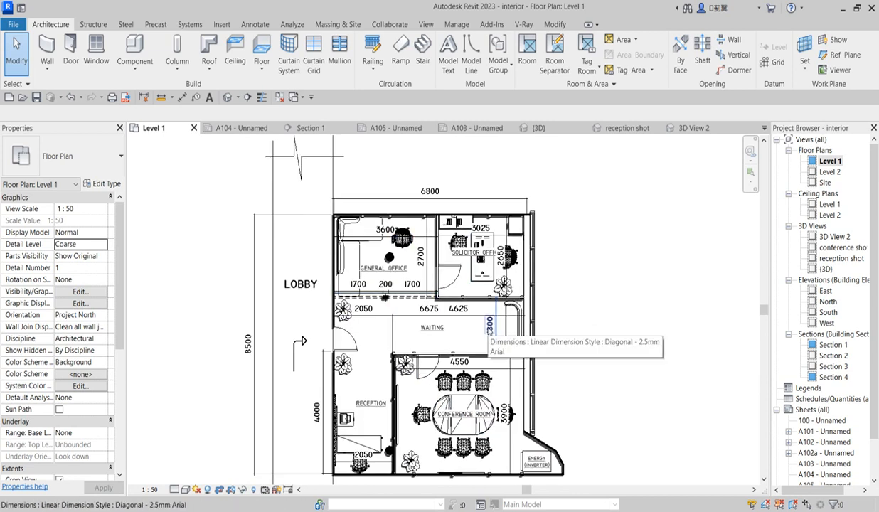
pyautogui.scroll(-1, 393, 380)
pyautogui.scroll(-1, 393, 382)
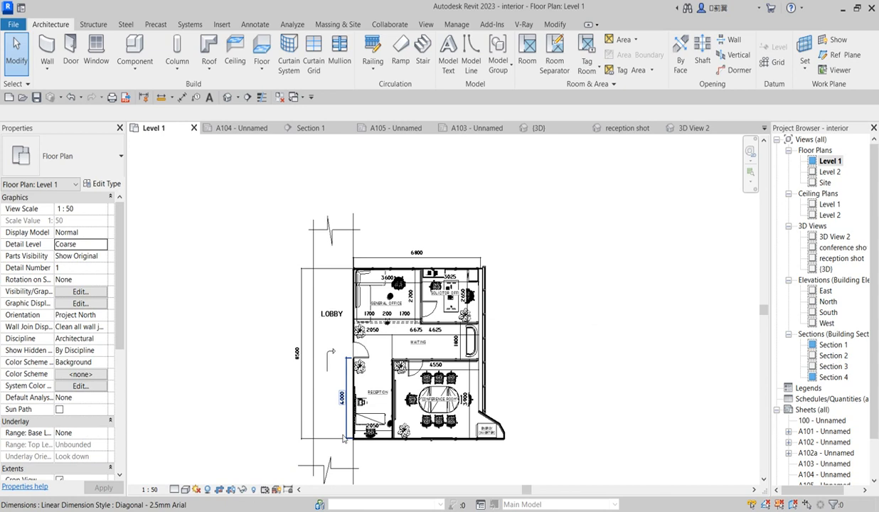
pyautogui.scroll(1, 344, 439)
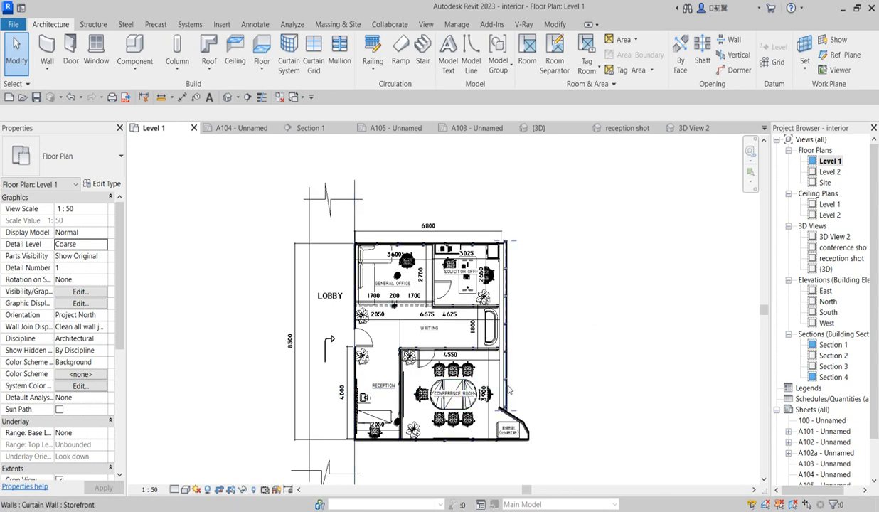
pyautogui.scroll(2, 389, 355)
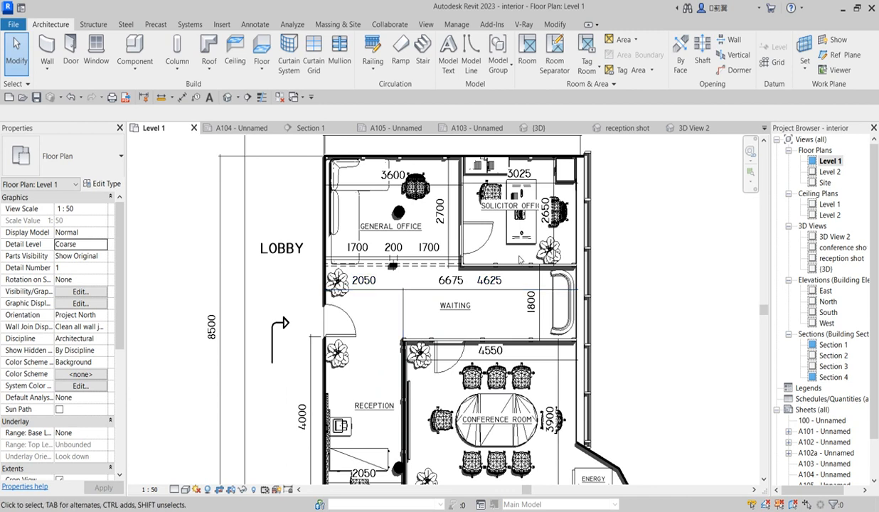
pyautogui.scroll(-2, 389, 260)
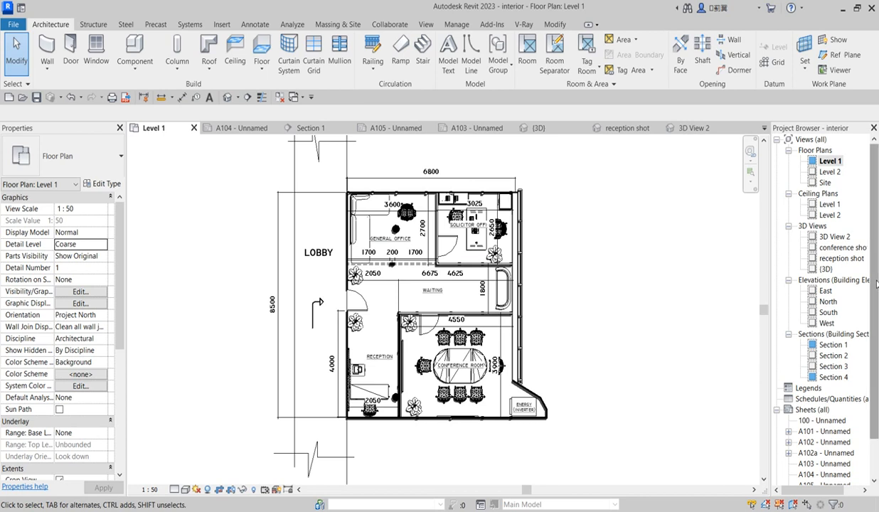
# - Open sheet A103 and inspect the rendered reception interior view with its wall and door annotations
pyautogui.click(523, 25)
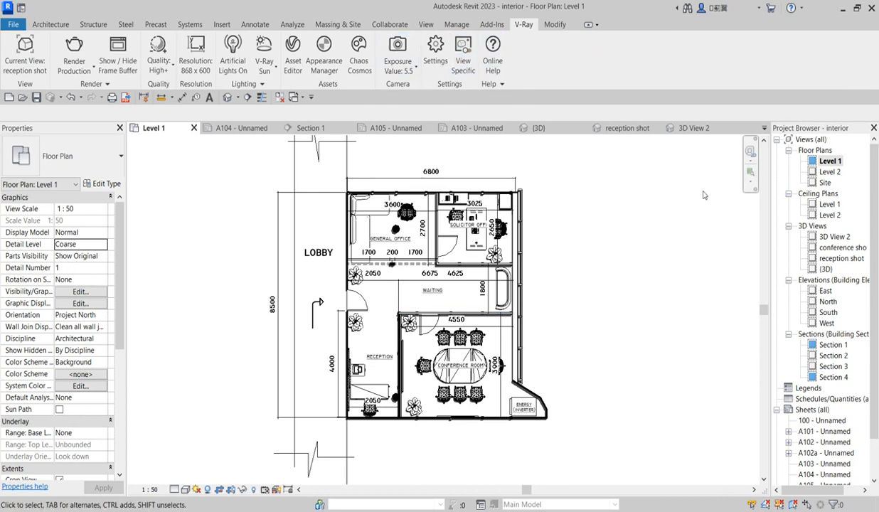
pyautogui.scroll(-1, 877, 278)
pyautogui.scroll(-3, 878, 277)
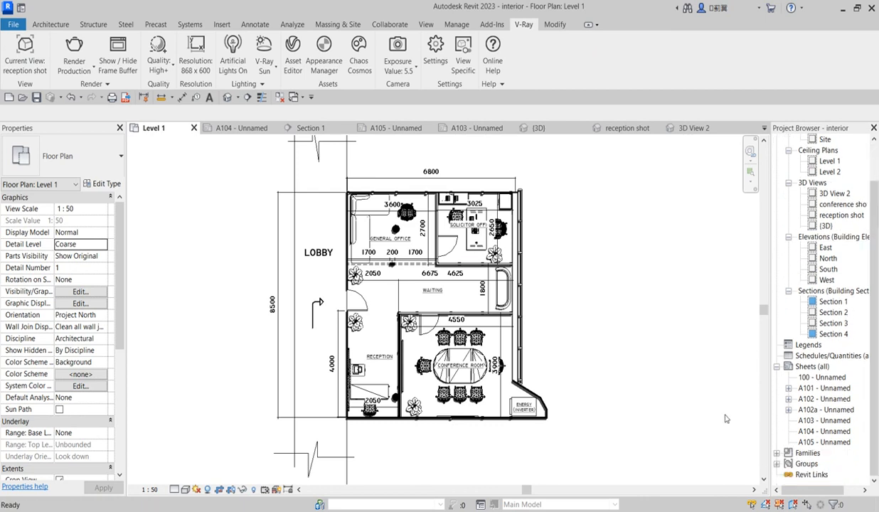
pyautogui.doubleClick(819, 422)
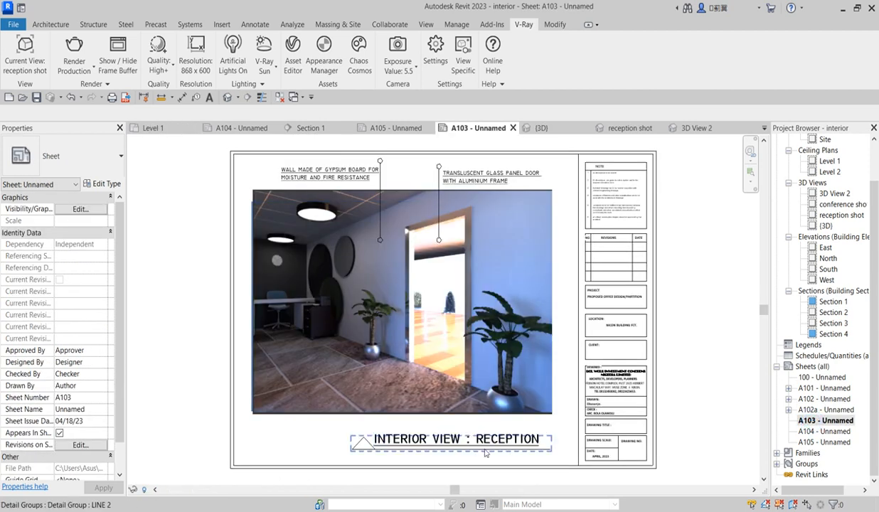
pyautogui.scroll(2, 453, 455)
pyautogui.scroll(-2, 569, 294)
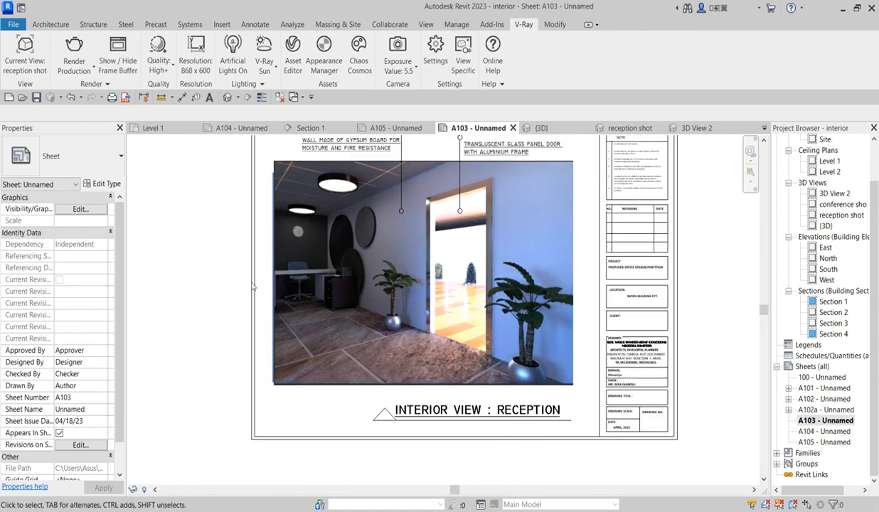
# - Return to the Level 1 floor plan and examine the reception area and its surroundings
pyautogui.scroll(2, 869, 194)
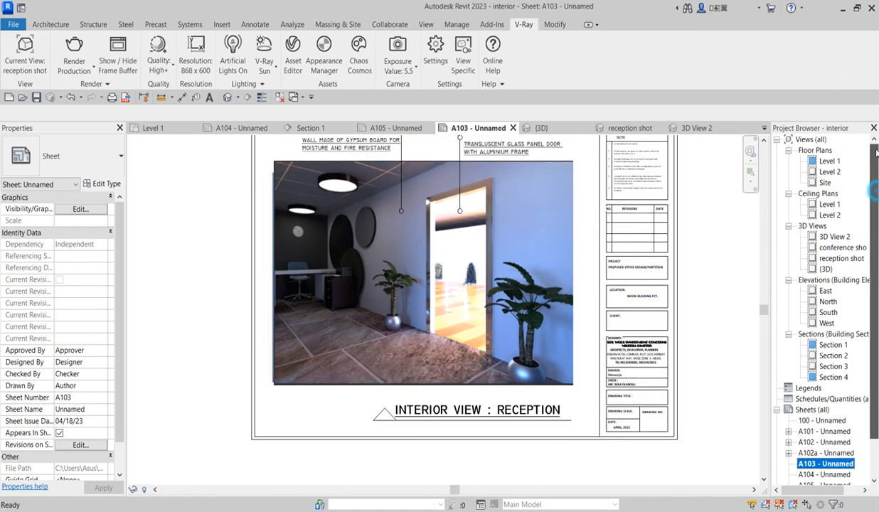
pyautogui.doubleClick(829, 161)
pyautogui.scroll(1, 431, 298)
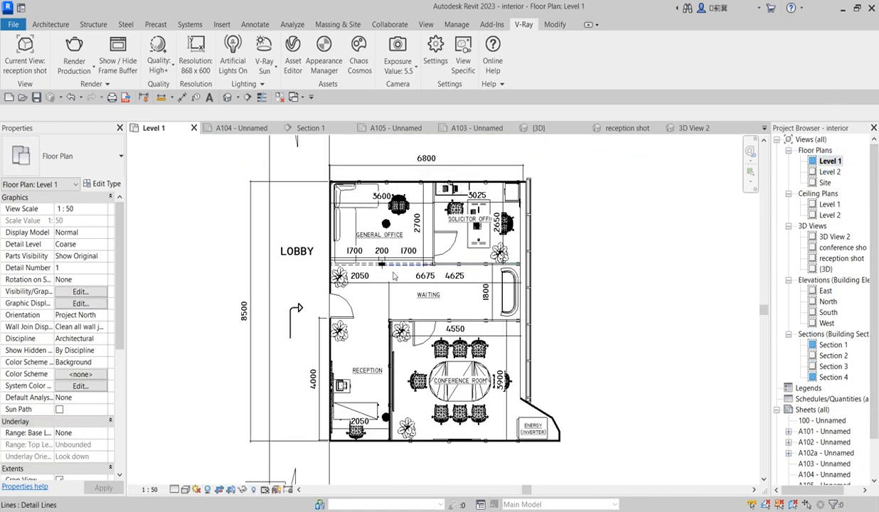
pyautogui.scroll(1, 396, 283)
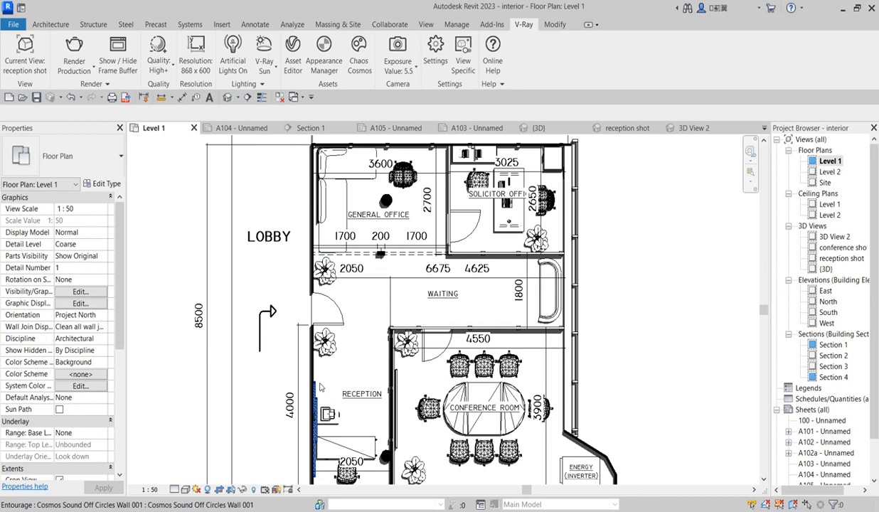
pyautogui.scroll(-2, 394, 311)
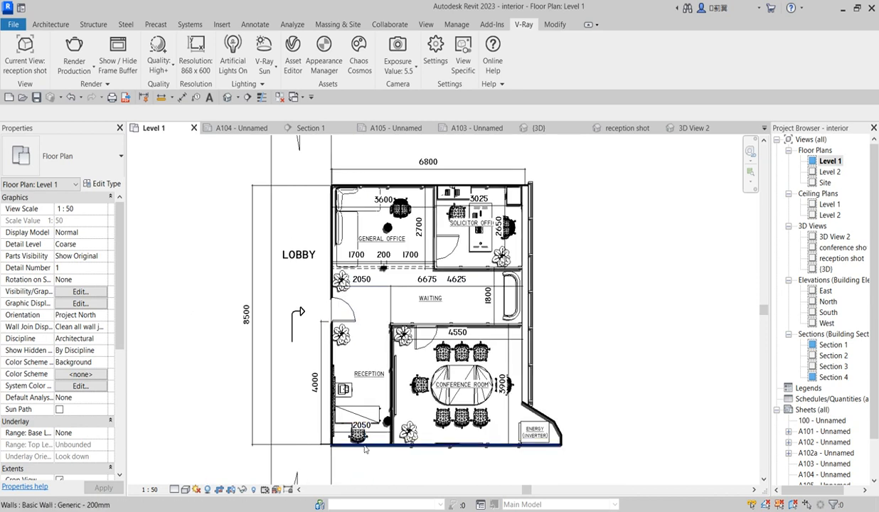
pyautogui.scroll(2, 357, 447)
pyautogui.scroll(-2, 405, 297)
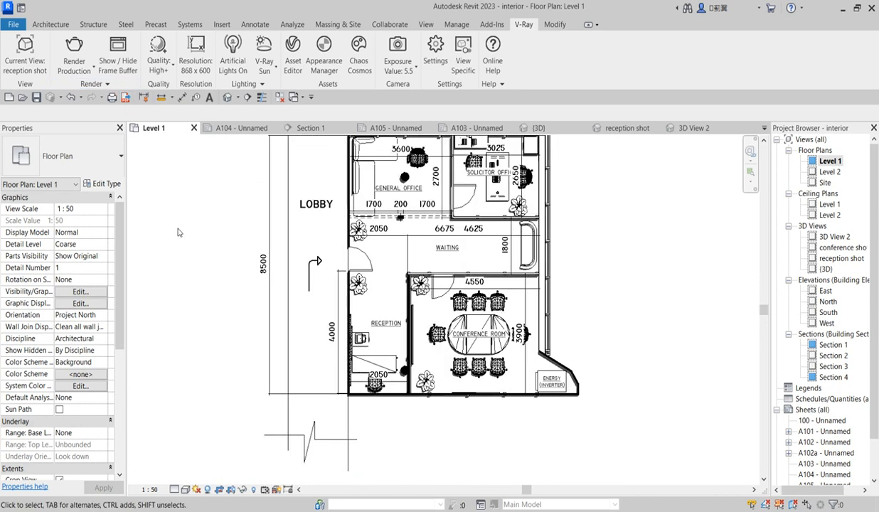
# - Place a perspective camera at the general office's lower edge on Level 1, aimed through the reception to beyond its far wall
pyautogui.click(238, 98)
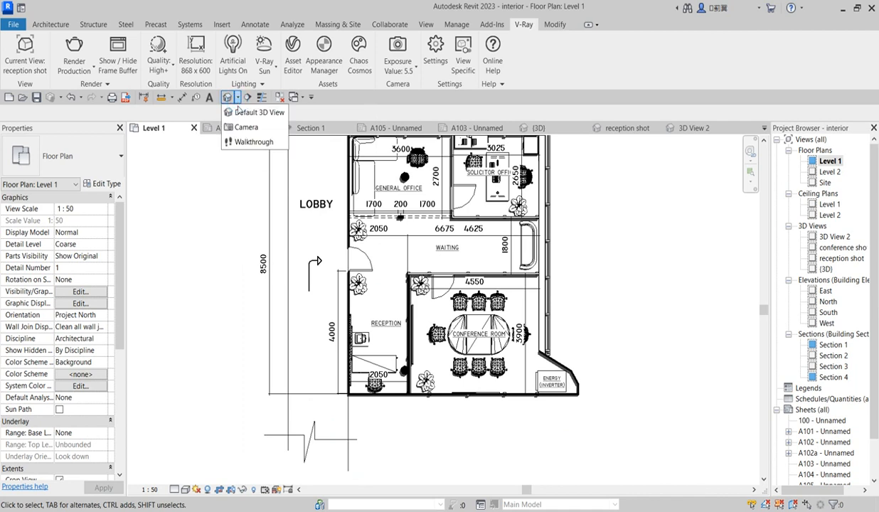
pyautogui.click(244, 128)
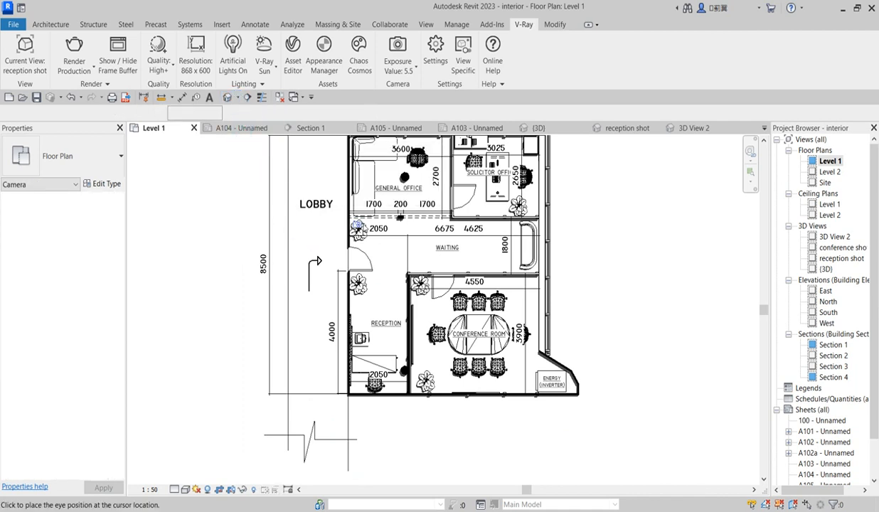
pyautogui.scroll(4, 394, 210)
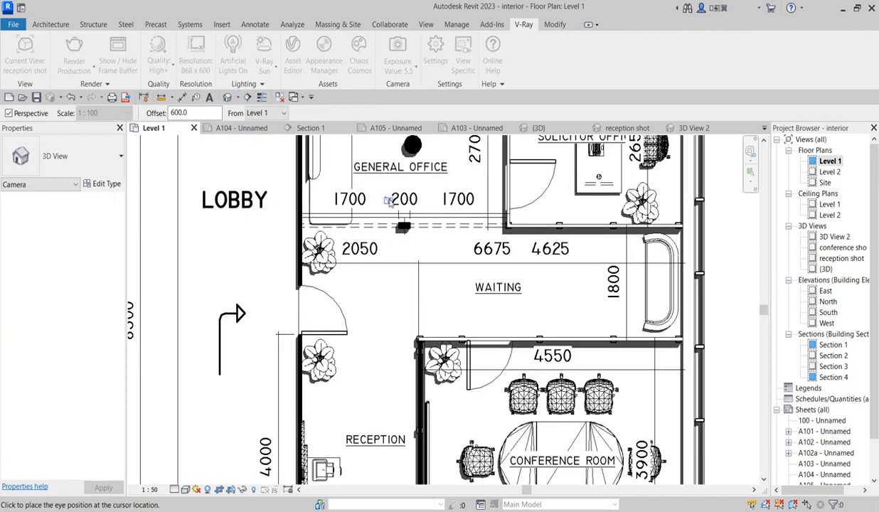
pyautogui.click(377, 204)
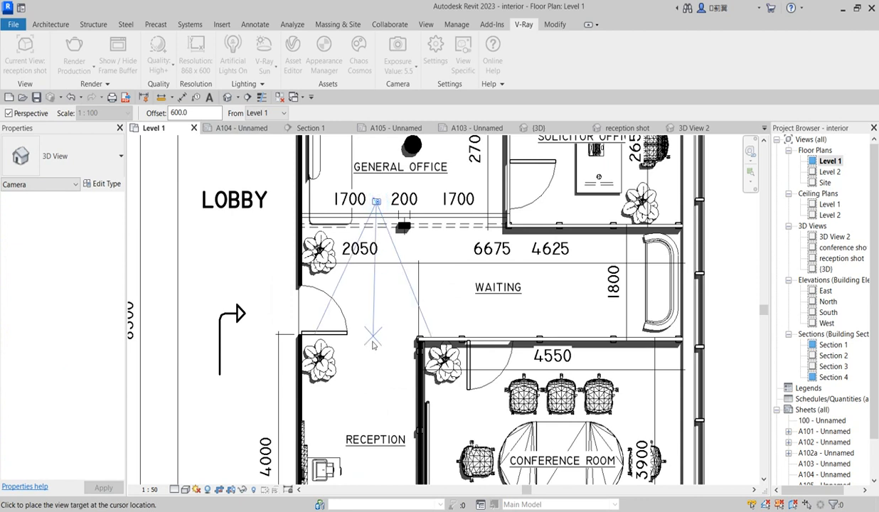
pyautogui.scroll(-4, 340, 406)
pyautogui.scroll(-3, 342, 396)
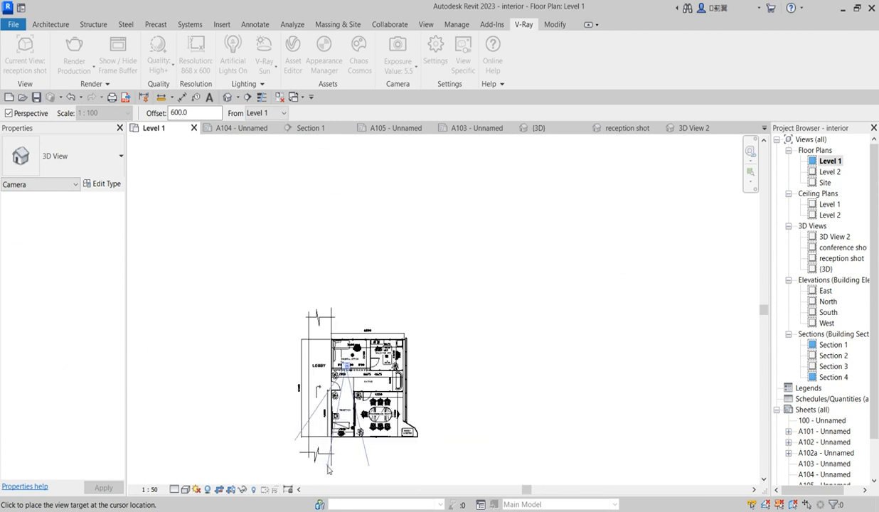
pyautogui.click(328, 466)
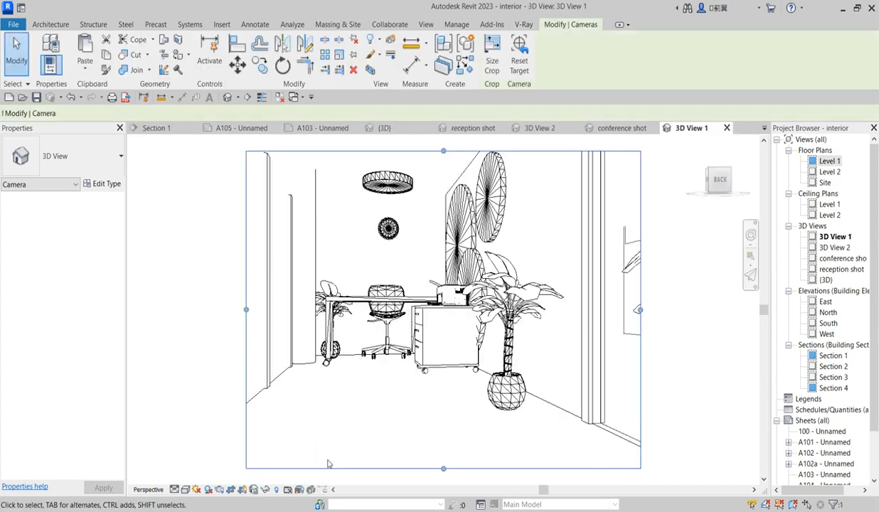
# - Set the new camera view's visual style to Shaded
pyautogui.scroll(-4, 533, 299)
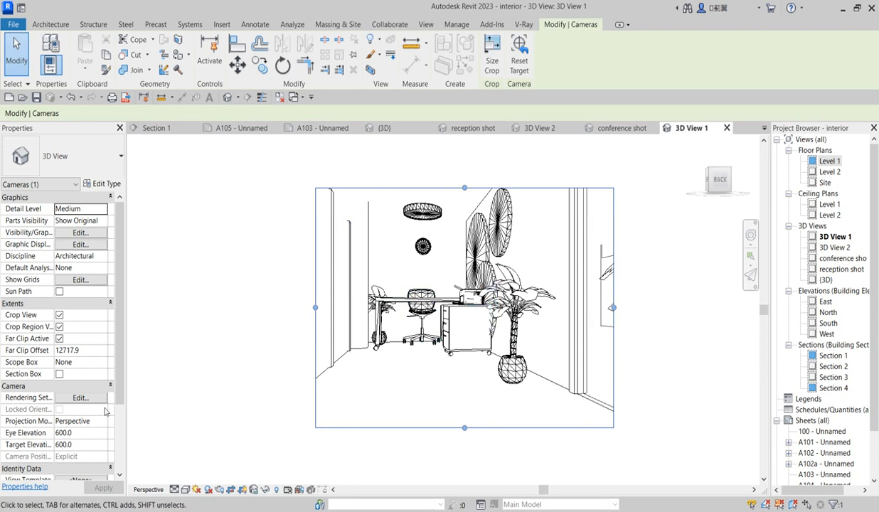
pyautogui.click(184, 490)
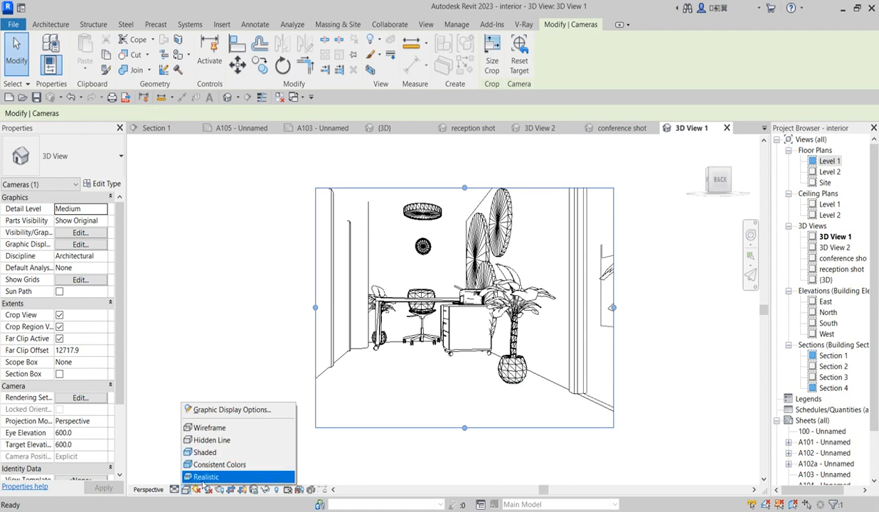
pyautogui.click(205, 455)
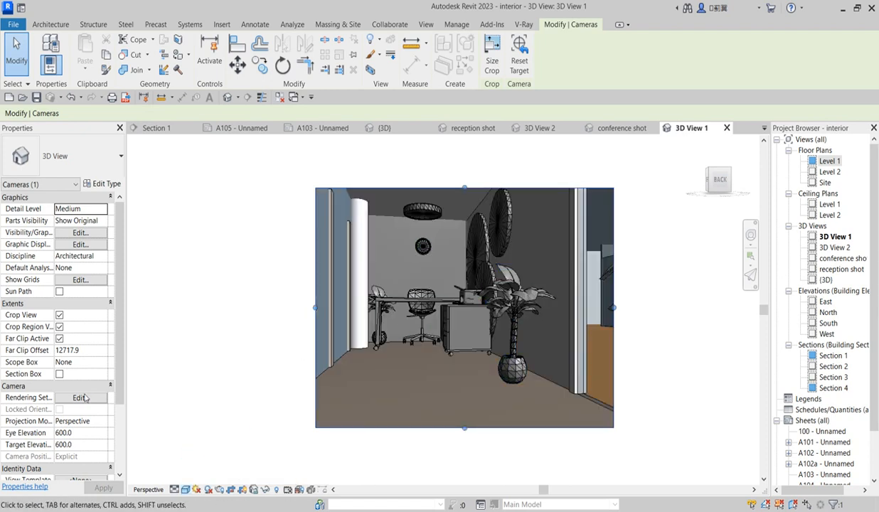
# - Set the camera's eye elevation and target elevation to 1800
pyautogui.click(84, 434)
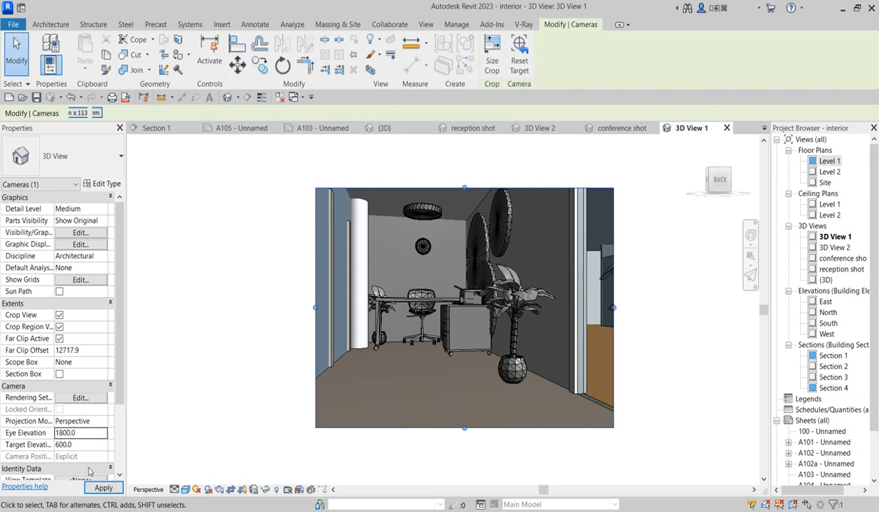
pyautogui.click(83, 445)
pyautogui.write('1800')
pyautogui.press('Return')
pyautogui.click(103, 488)
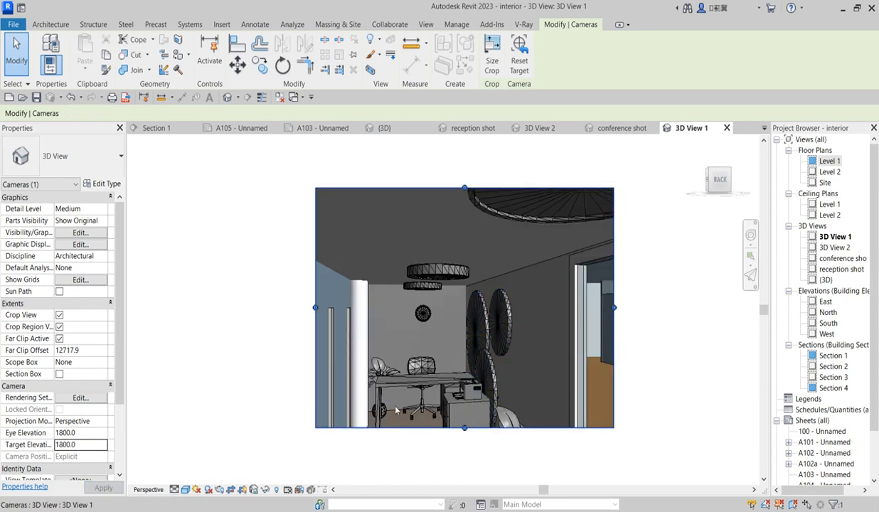
# - Reshape the camera view's crop region by widening its right side, lowering its top edge and extending its bottom edge to show more floor
pyautogui.scroll(-3, 514, 318)
pyautogui.scroll(4, 586, 377)
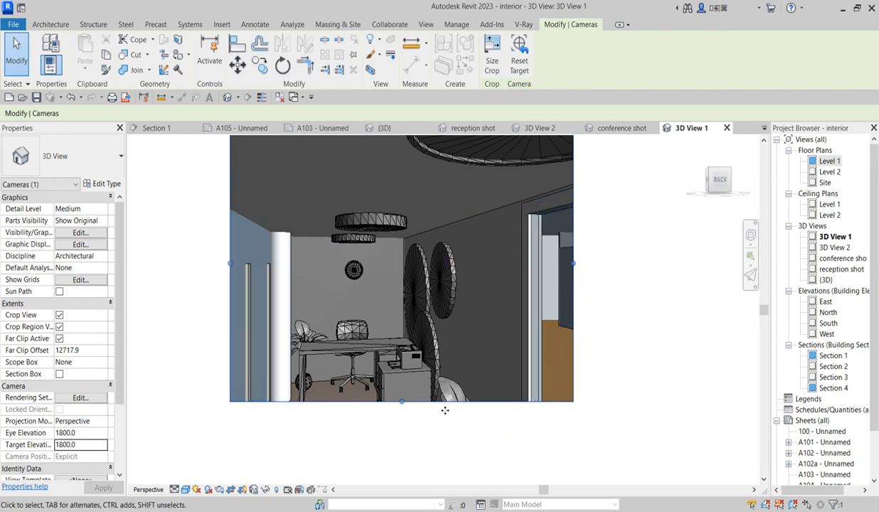
pyautogui.scroll(-3, 439, 409)
pyautogui.moveTo(527, 313); pyautogui.dragTo(570, 312)
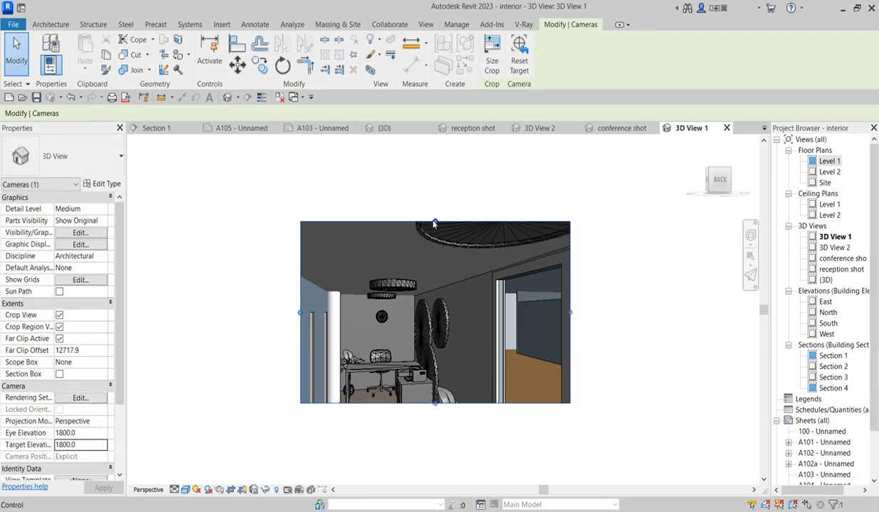
pyautogui.moveTo(435, 222); pyautogui.dragTo(436, 264)
pyautogui.scroll(2, 397, 444)
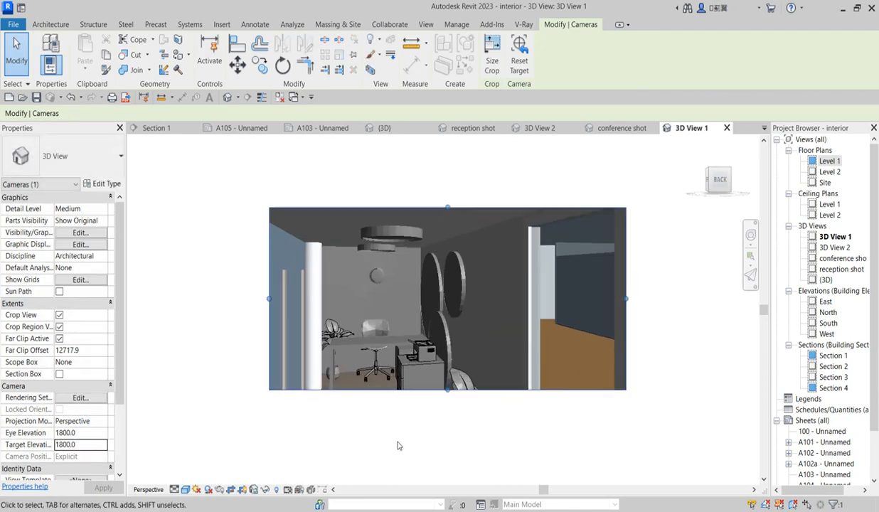
pyautogui.moveTo(447, 390); pyautogui.dragTo(451, 436)
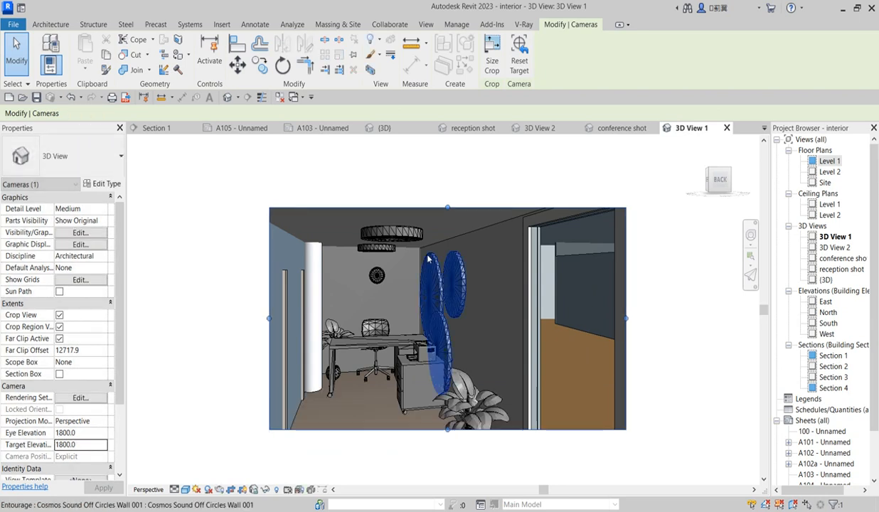
pyautogui.scroll(-4, 427, 256)
pyautogui.scroll(3, 430, 353)
pyautogui.moveTo(444, 360); pyautogui.dragTo(444, 386)
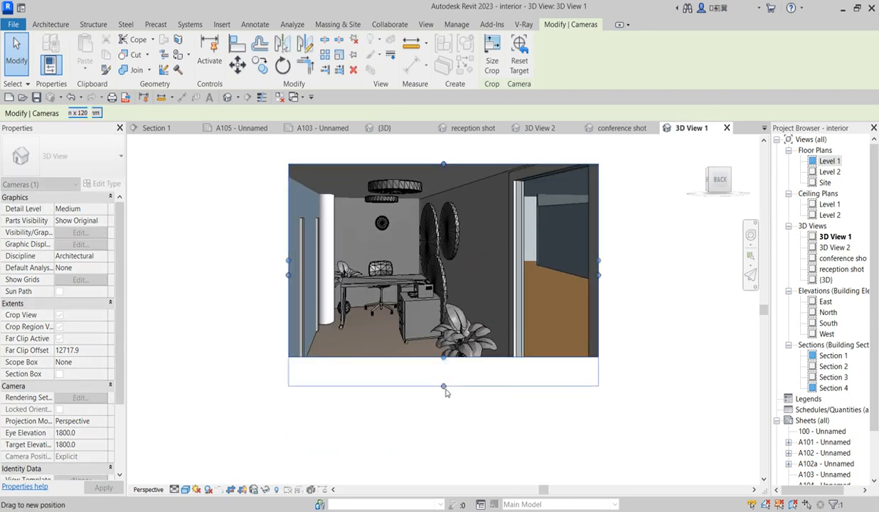
pyautogui.moveTo(289, 278); pyautogui.dragTo(288, 276)
# - Set the camera's eye elevation and target elevation to 1500
pyautogui.click(87, 433)
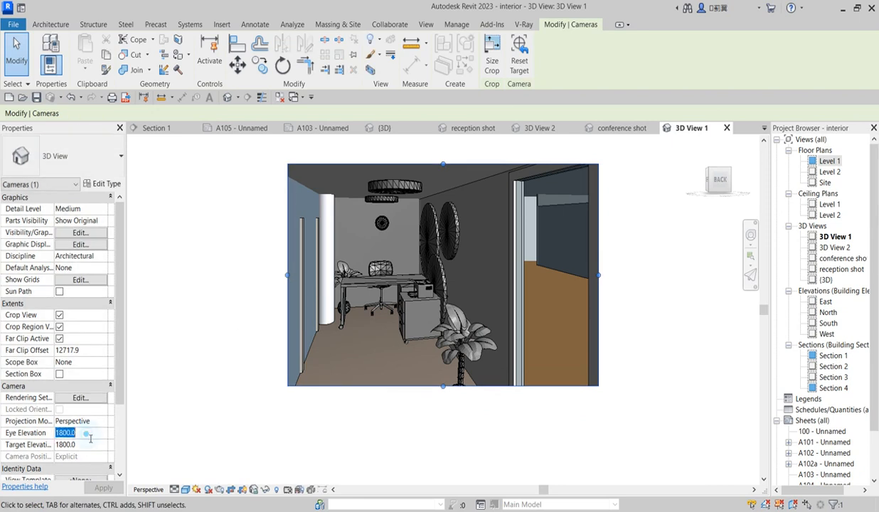
pyautogui.write('15')
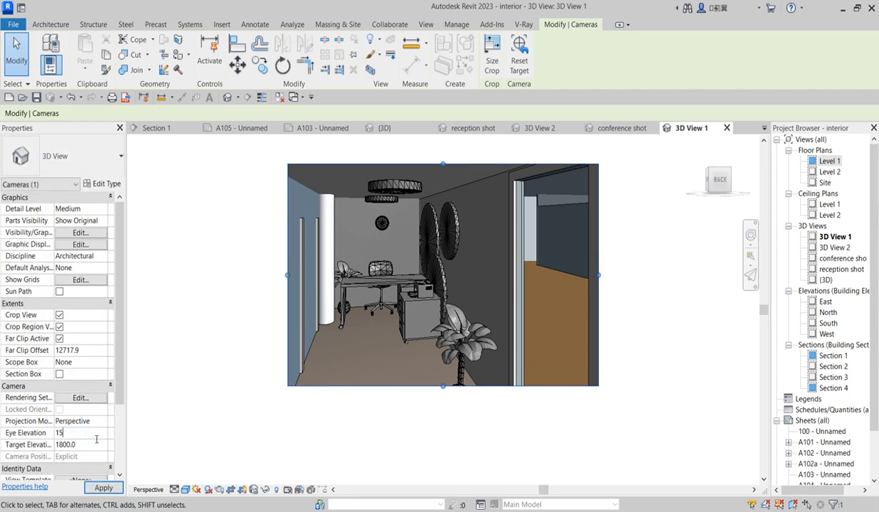
pyautogui.click(82, 446)
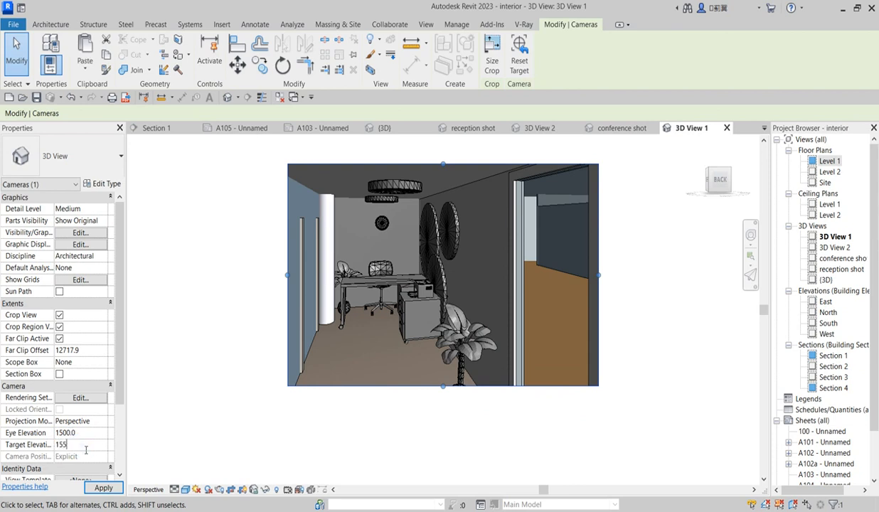
pyautogui.moveTo(78, 445); pyautogui.dragTo(62, 445)
pyautogui.press('Return')
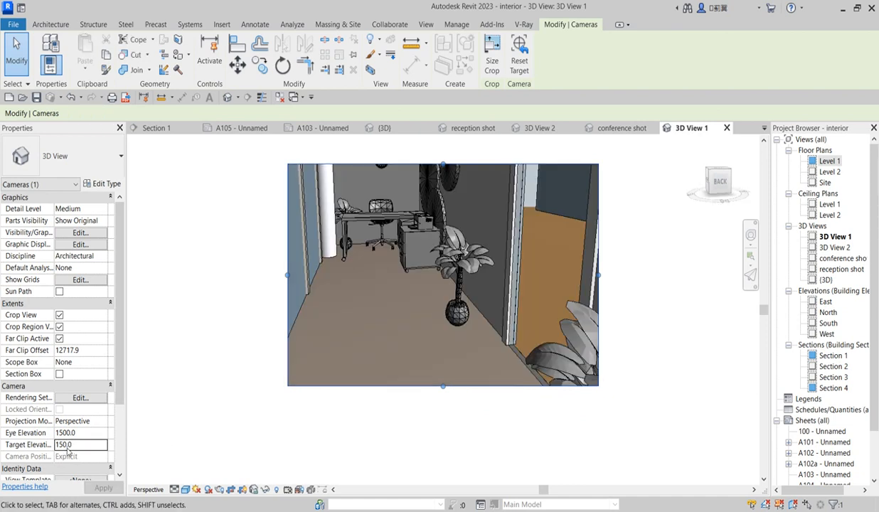
pyautogui.click(65, 445)
pyautogui.click(387, 450)
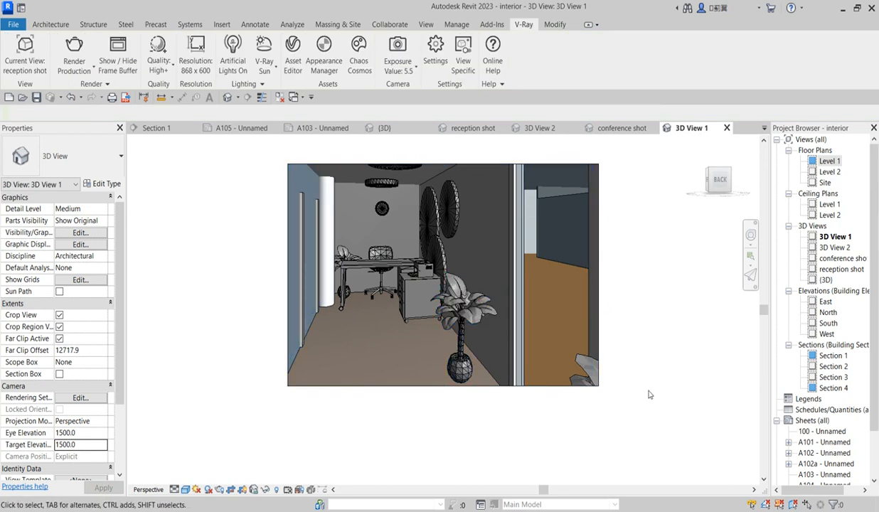
# - Rename the new camera view as "reception 2"
pyautogui.scroll(1, 650, 390)
pyautogui.scroll(-2, 580, 377)
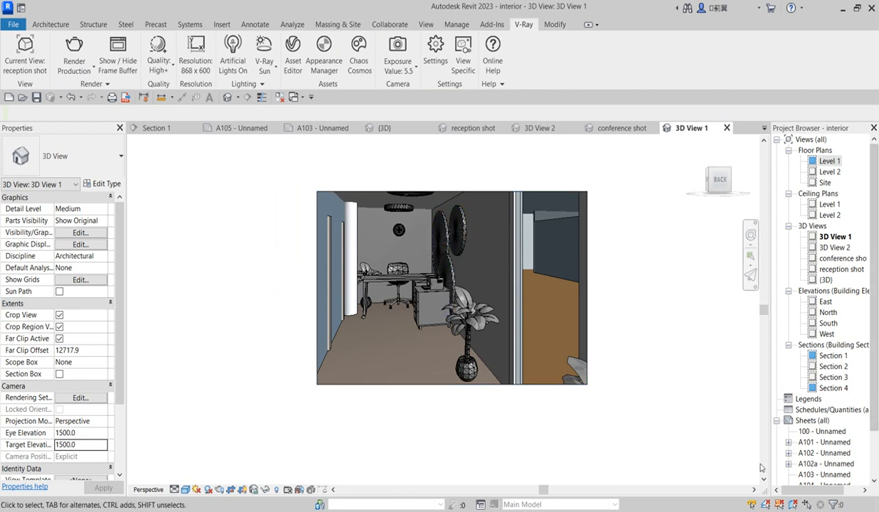
pyautogui.rightClick(834, 239)
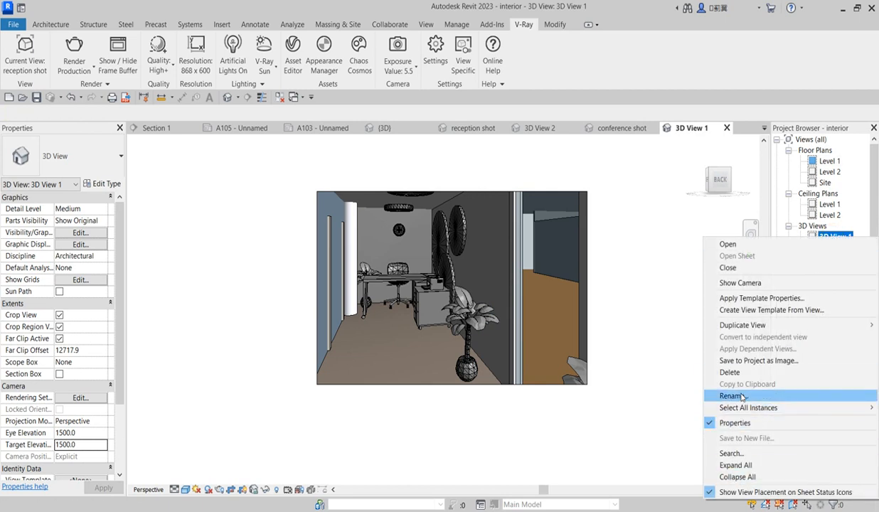
pyautogui.click(742, 396)
pyautogui.click(841, 239)
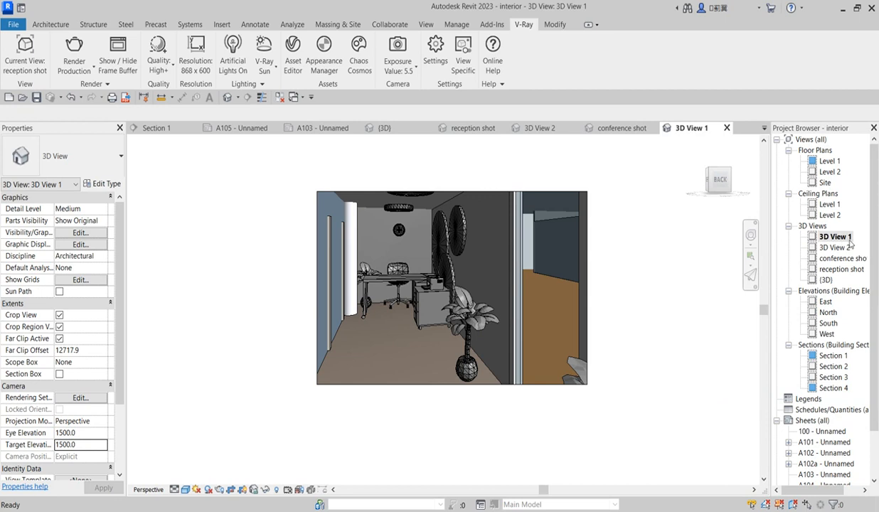
pyautogui.rightClick(846, 239)
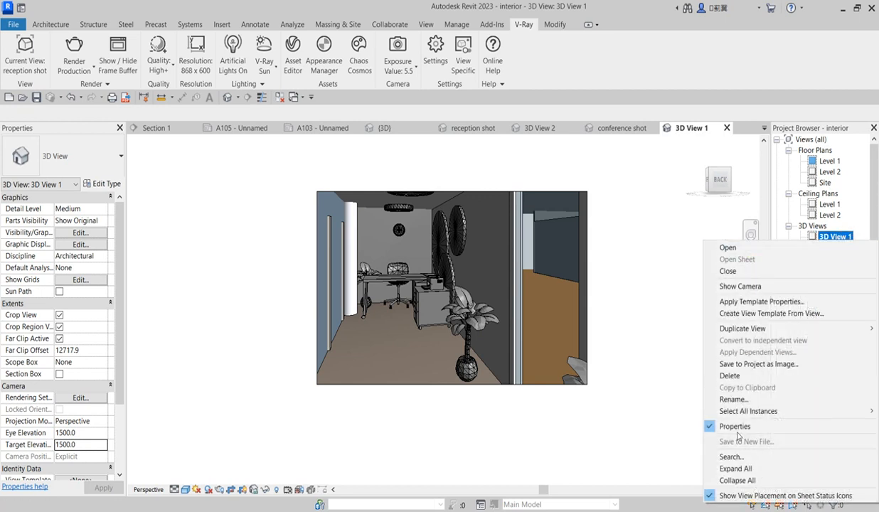
pyautogui.click(740, 399)
pyautogui.write('reception 2')
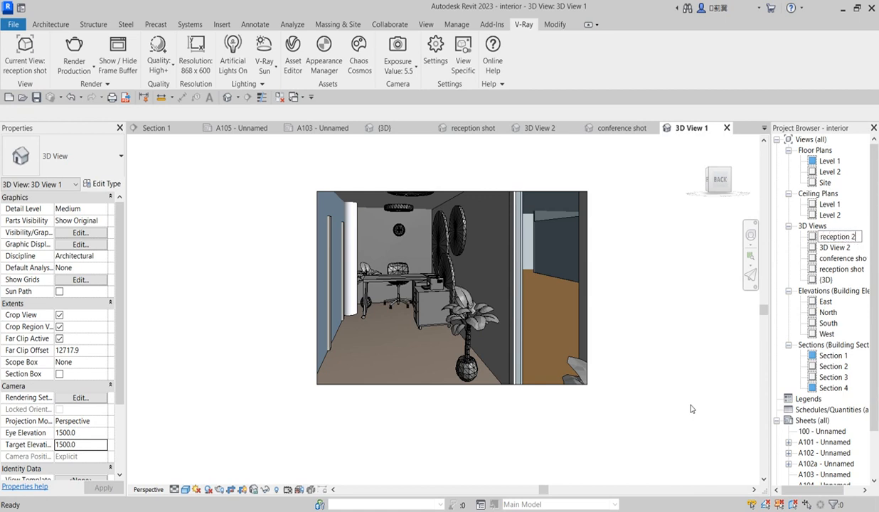
pyautogui.click(607, 326)
pyautogui.click(599, 319)
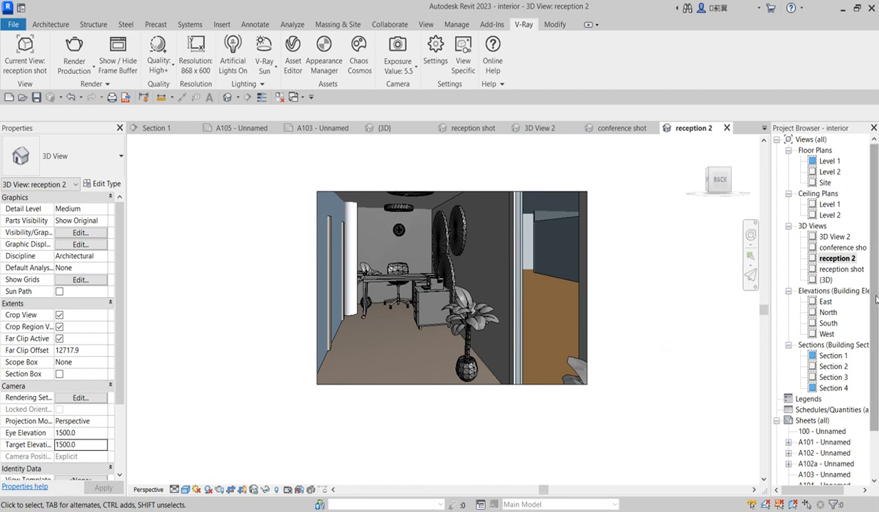
# - Open sheet A102 and examine the section view of the solicitor and general offices with its material and technical notes
pyautogui.click(837, 259)
pyautogui.scroll(-2, 826, 306)
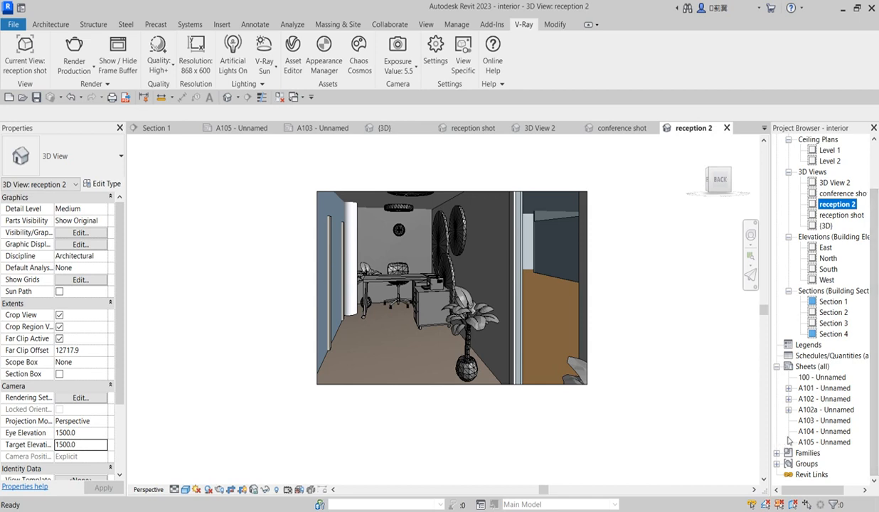
pyautogui.doubleClick(806, 400)
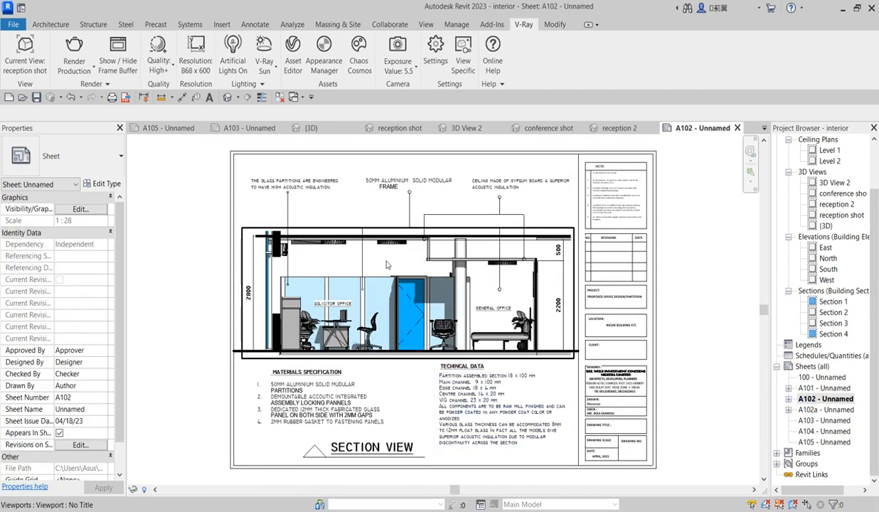
pyautogui.scroll(3, 383, 307)
pyautogui.scroll(-2, 587, 303)
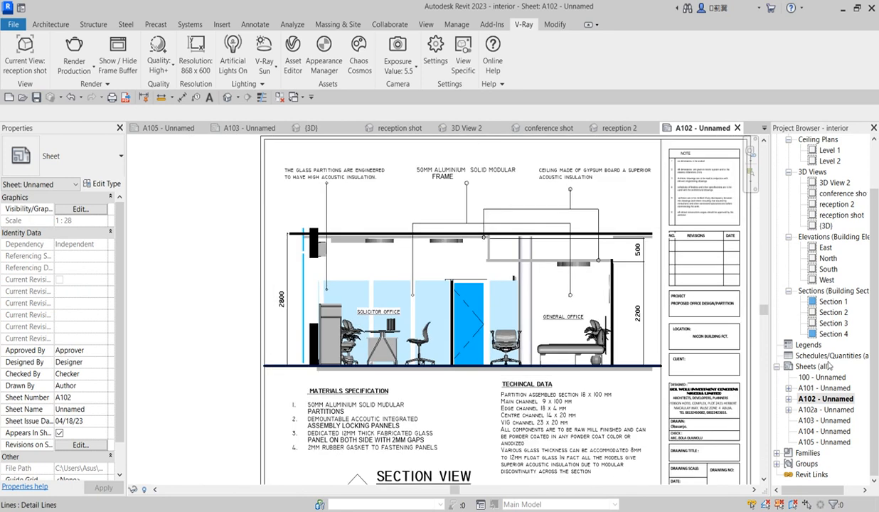
# - Open the Level 1 floor plan and reveal its hidden elements, including the section lines
pyautogui.scroll(1, 874, 225)
pyautogui.scroll(1, 874, 224)
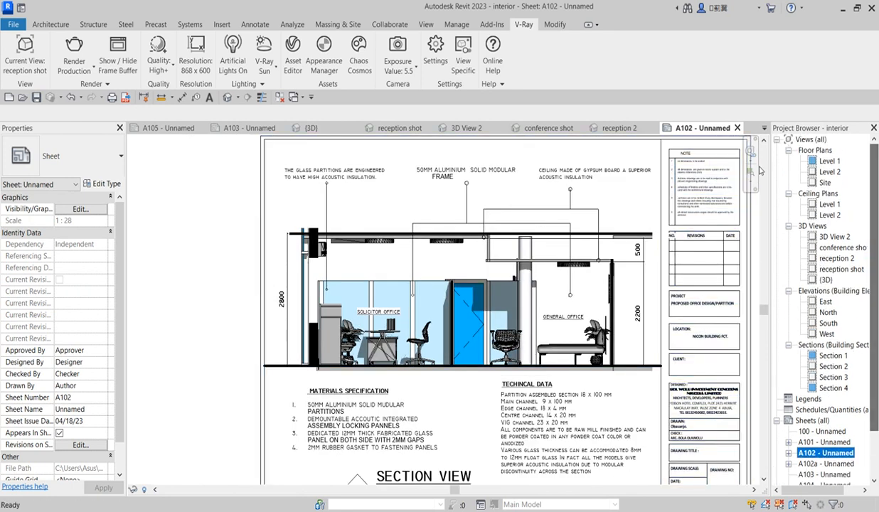
pyautogui.doubleClick(830, 161)
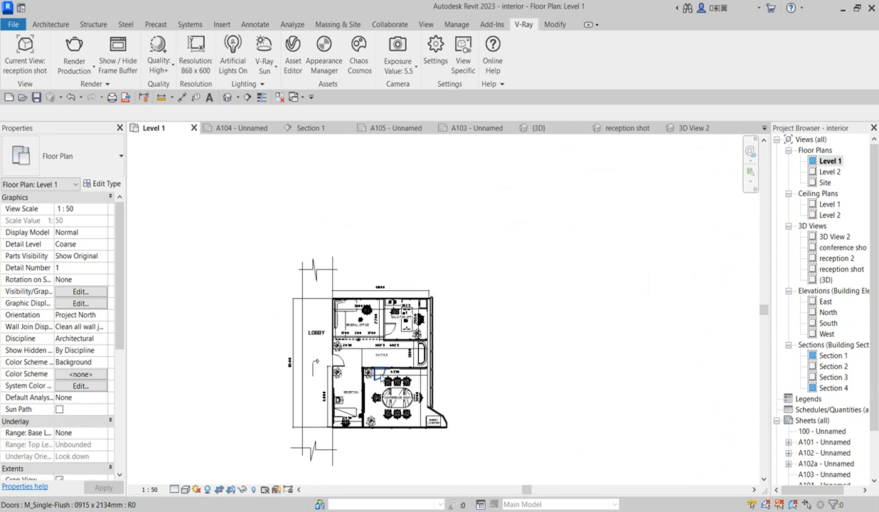
pyautogui.scroll(2, 370, 356)
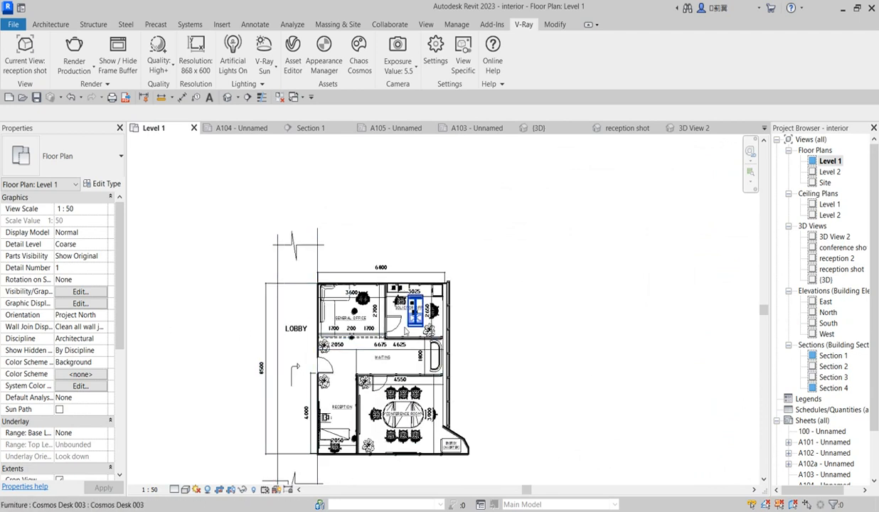
pyautogui.click(253, 490)
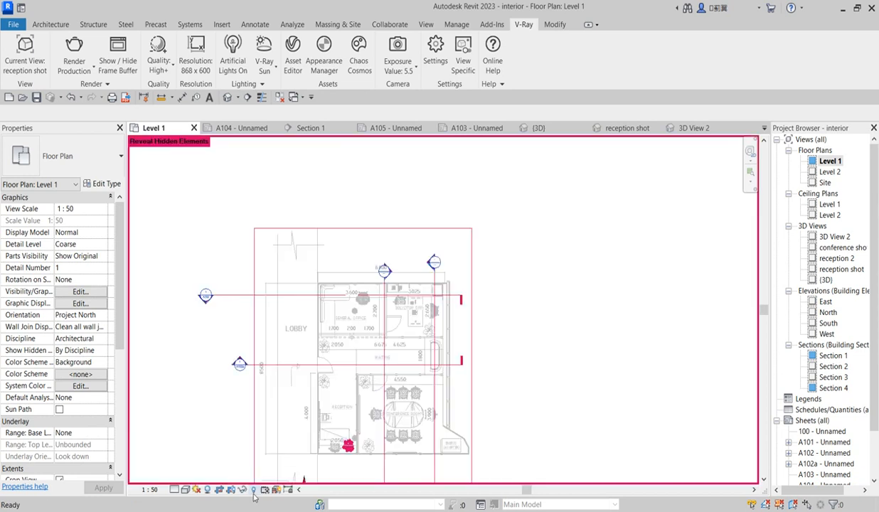
# - Select the section line crossing the general and solicitor offices and open its view, Section 1, to examine it
pyautogui.scroll(1, 292, 302)
pyautogui.click(281, 297)
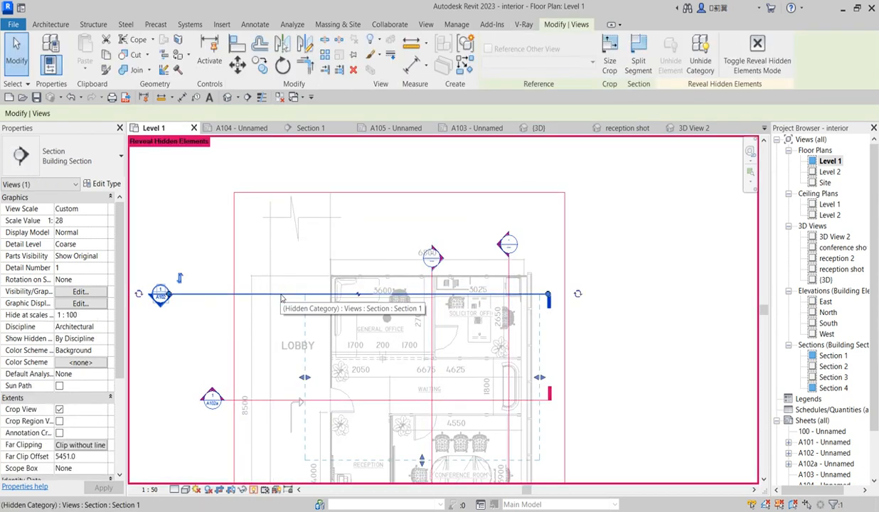
pyautogui.rightClick(281, 298)
pyautogui.click(334, 273)
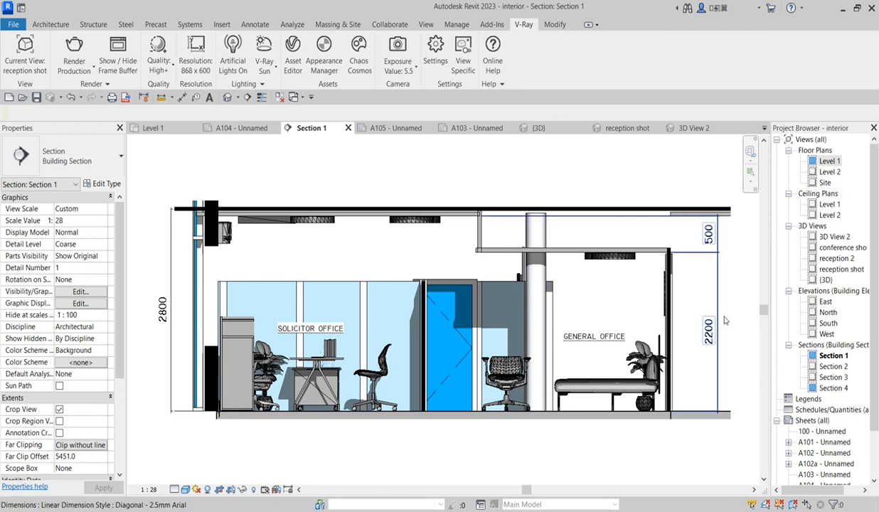
pyautogui.scroll(-3, 669, 302)
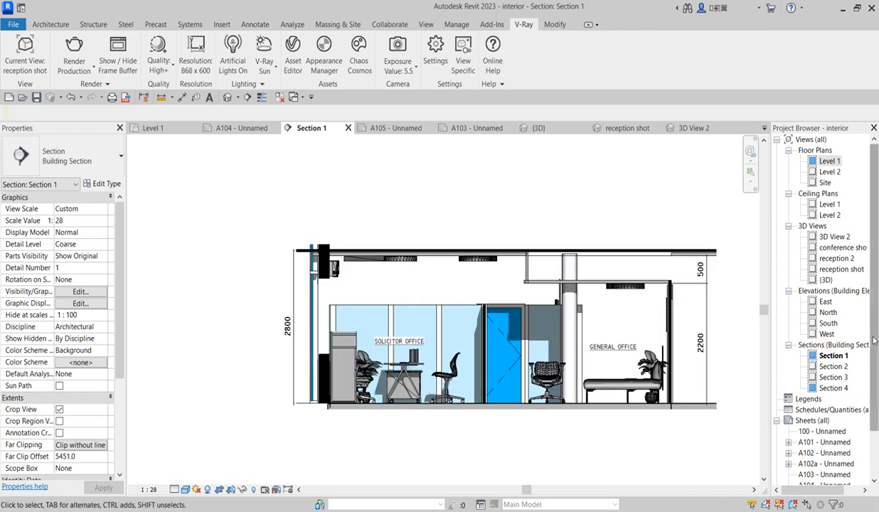
# - Return to sheet A102 and examine how the section drawing is laid out with its callouts, materials specification and technical data
pyautogui.scroll(-2, 850, 348)
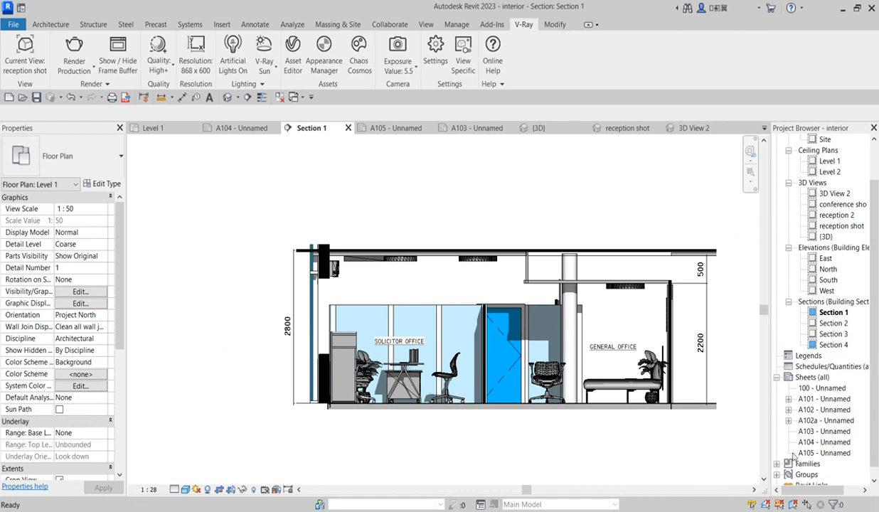
pyautogui.doubleClick(811, 411)
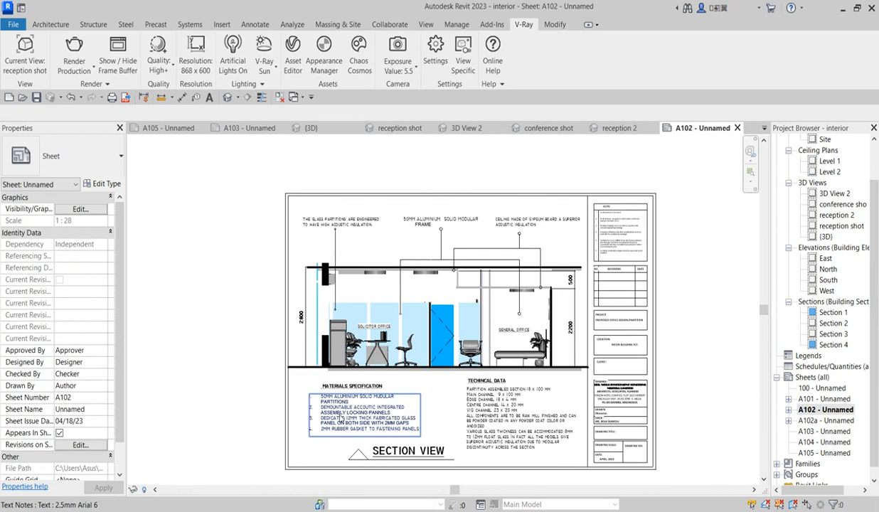
pyautogui.scroll(-2, 333, 258)
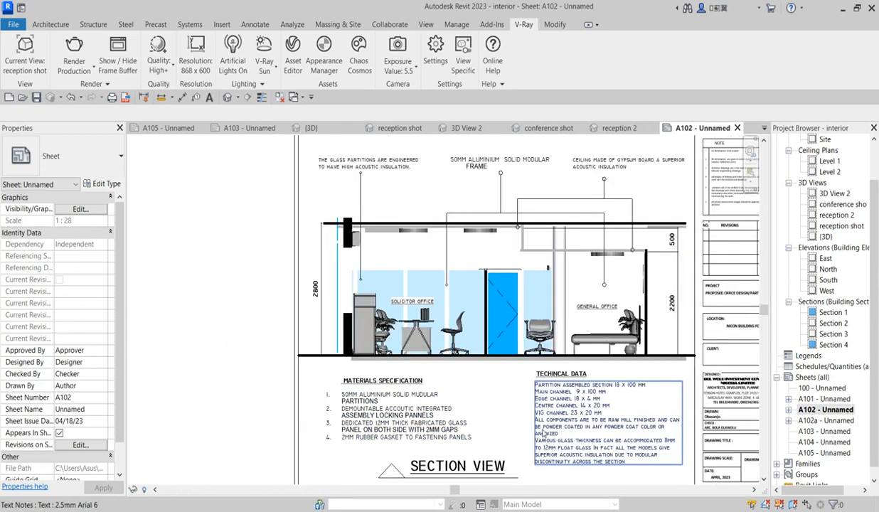
pyautogui.scroll(3, 392, 206)
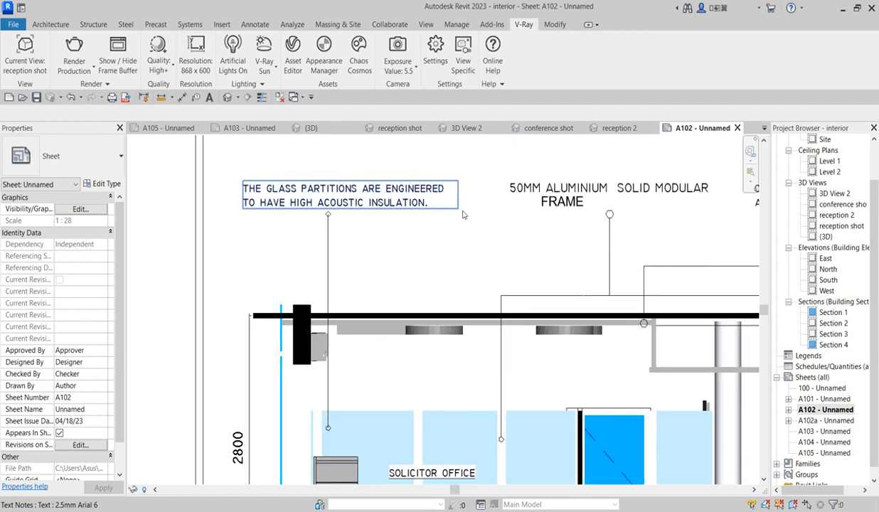
pyautogui.scroll(-4, 469, 227)
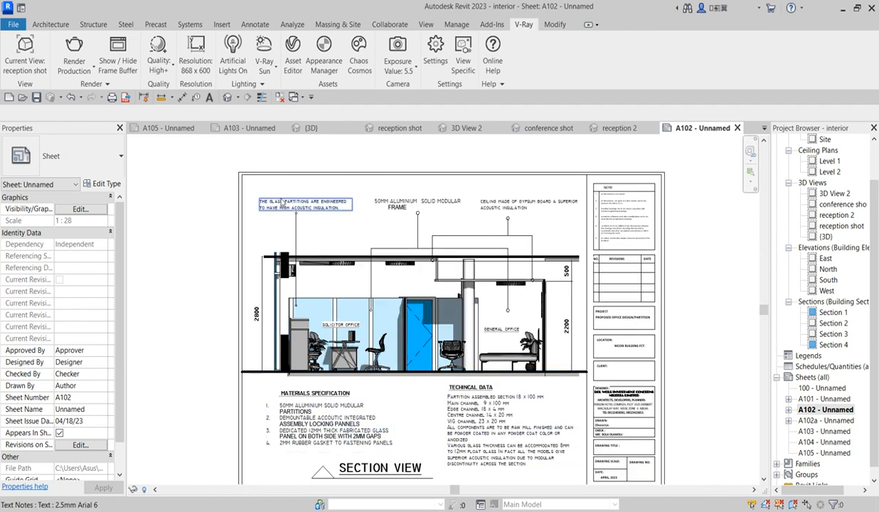
pyautogui.scroll(2, 338, 211)
pyautogui.scroll(-3, 337, 211)
pyautogui.scroll(2, 469, 306)
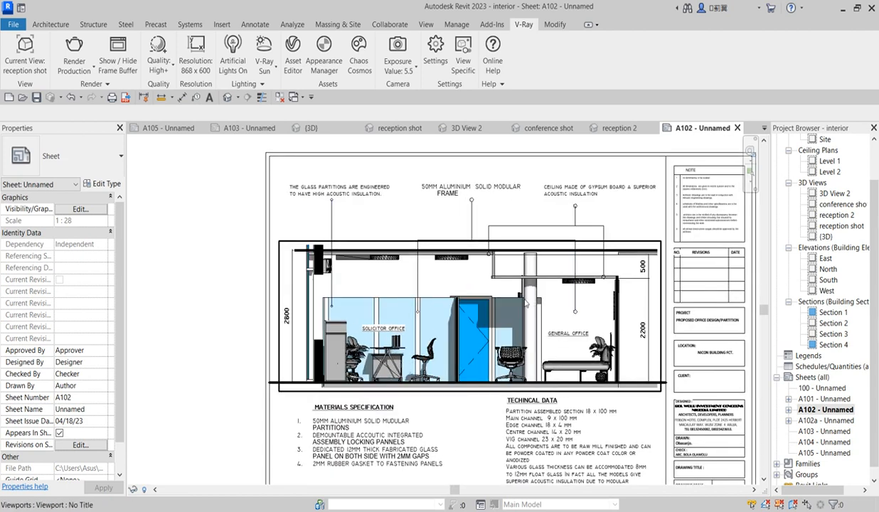
pyautogui.scroll(-2, 526, 305)
pyautogui.scroll(3, 248, 220)
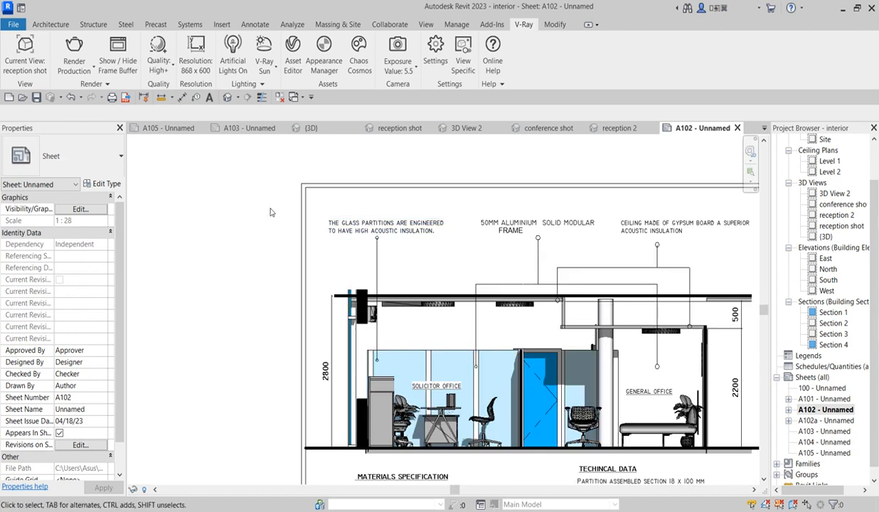
pyautogui.scroll(-2, 380, 255)
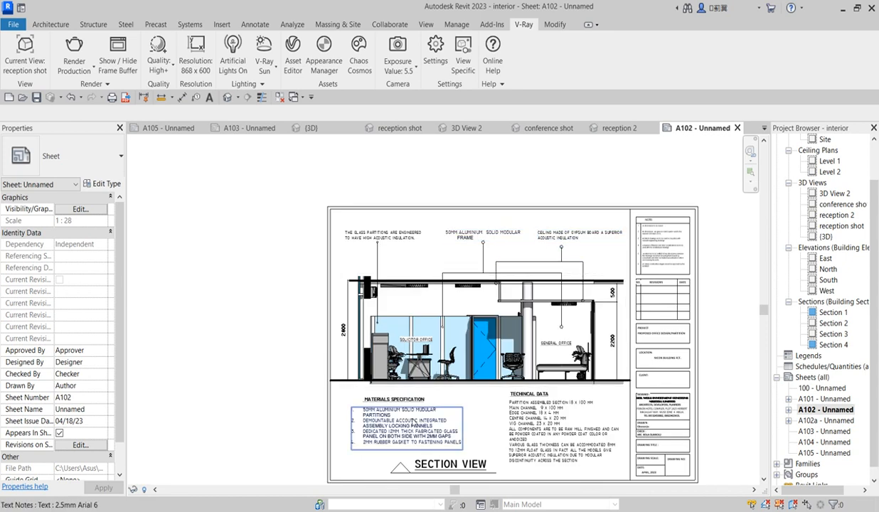
# - Examine the section title and trace the glass partition acoustic insulation note along its leader to the solicitor office glazing
pyautogui.scroll(-1, 379, 273)
pyautogui.scroll(2, 429, 432)
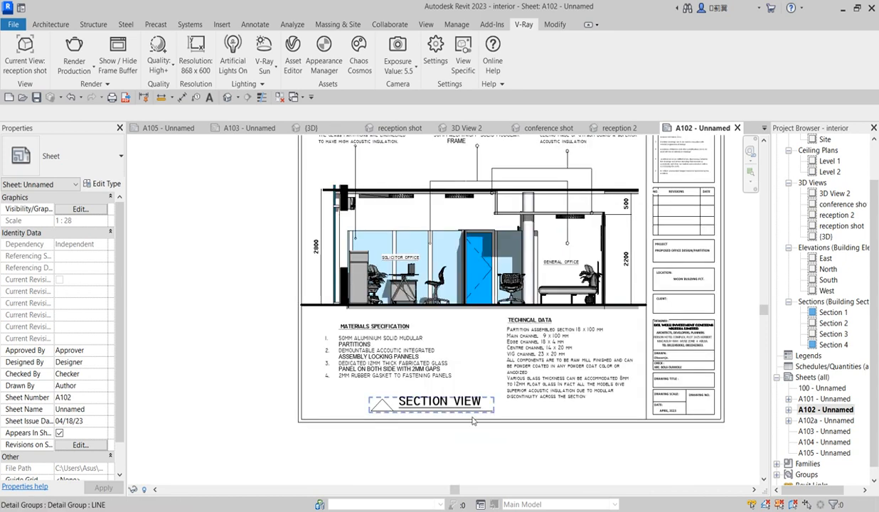
pyautogui.scroll(-1, 428, 414)
pyautogui.scroll(3, 375, 325)
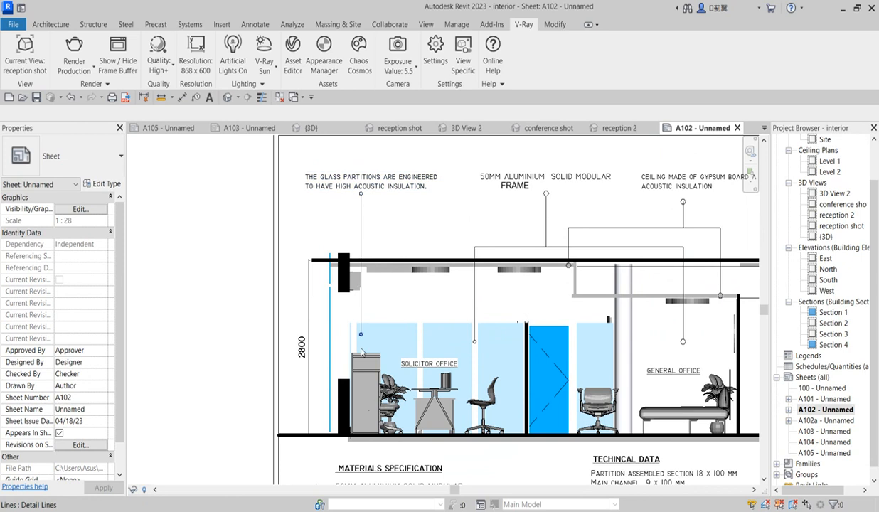
pyautogui.scroll(1, 370, 335)
pyautogui.scroll(-1, 378, 257)
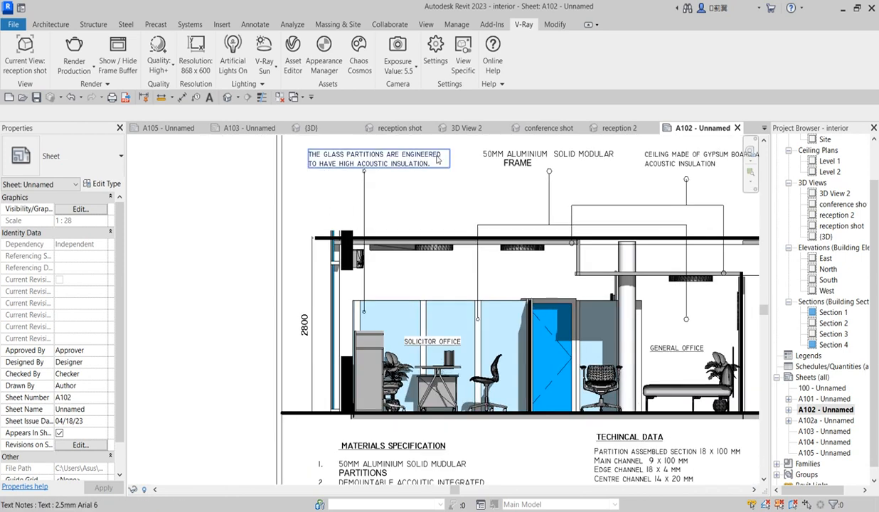
pyautogui.scroll(-2, 383, 196)
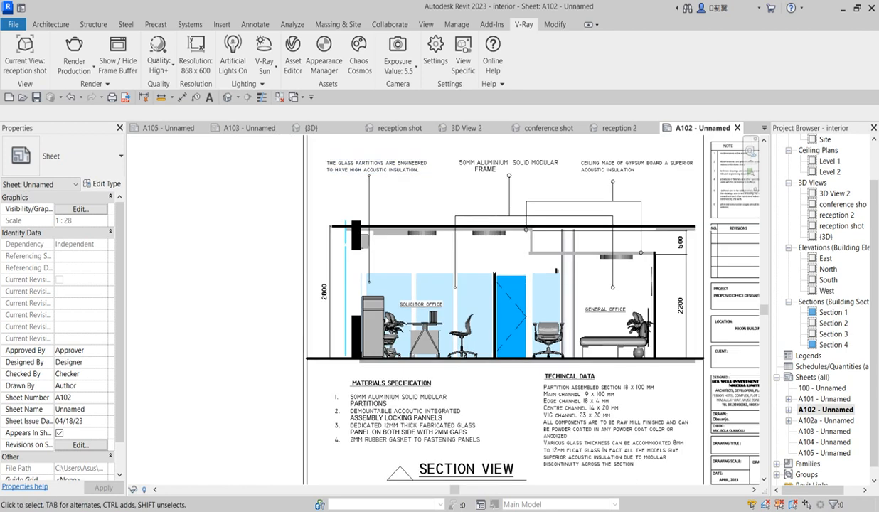
pyautogui.scroll(1, 380, 264)
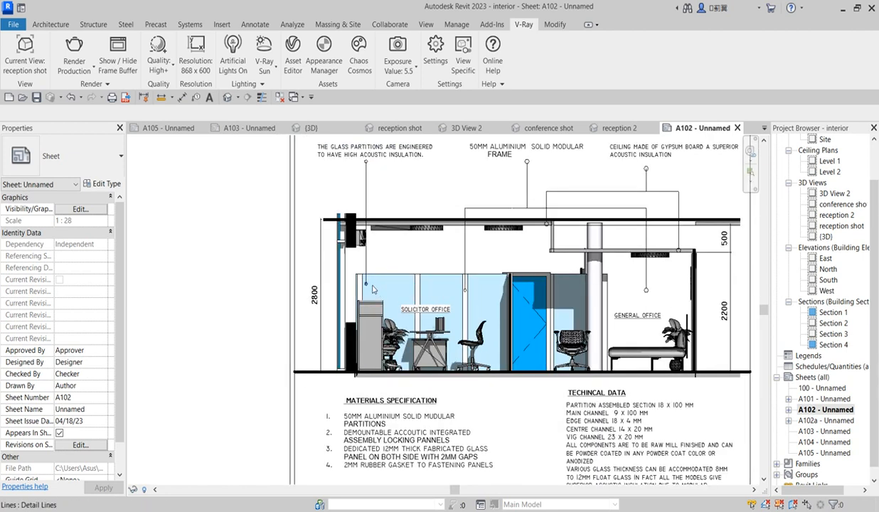
pyautogui.scroll(-2, 401, 280)
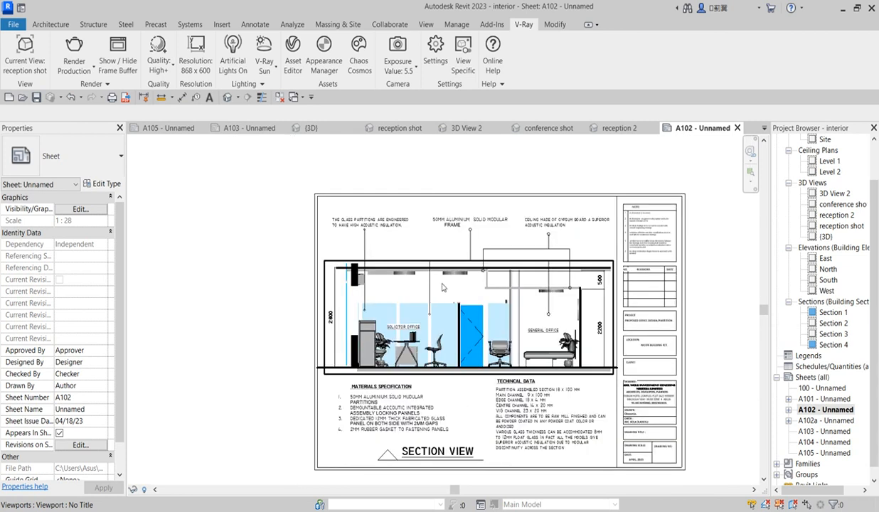
# - Examine the 50mm aluminium frame and gypsum board ceiling notes and where their leaders point in the section
pyautogui.scroll(1, 417, 319)
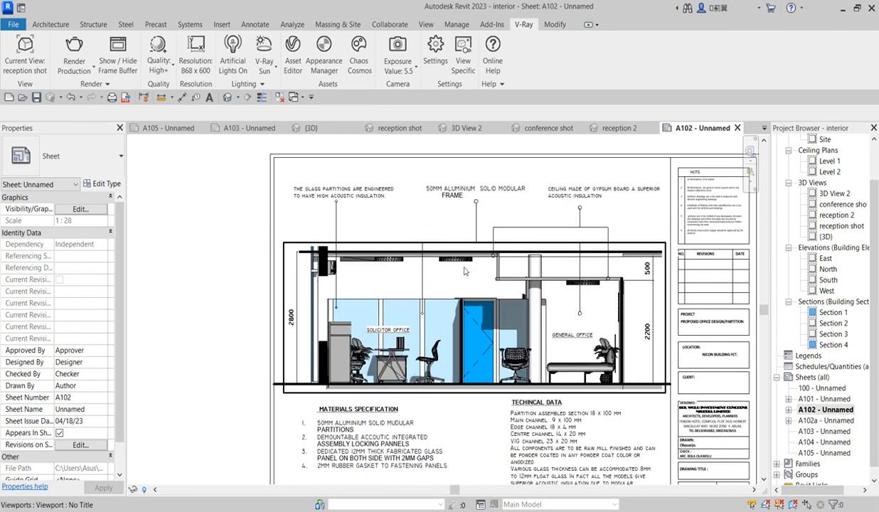
pyautogui.scroll(2, 398, 306)
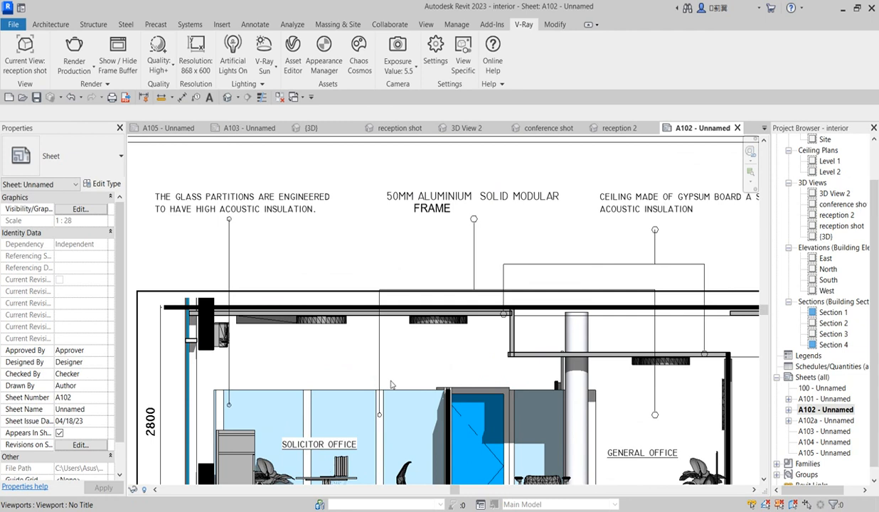
pyautogui.scroll(-1, 390, 385)
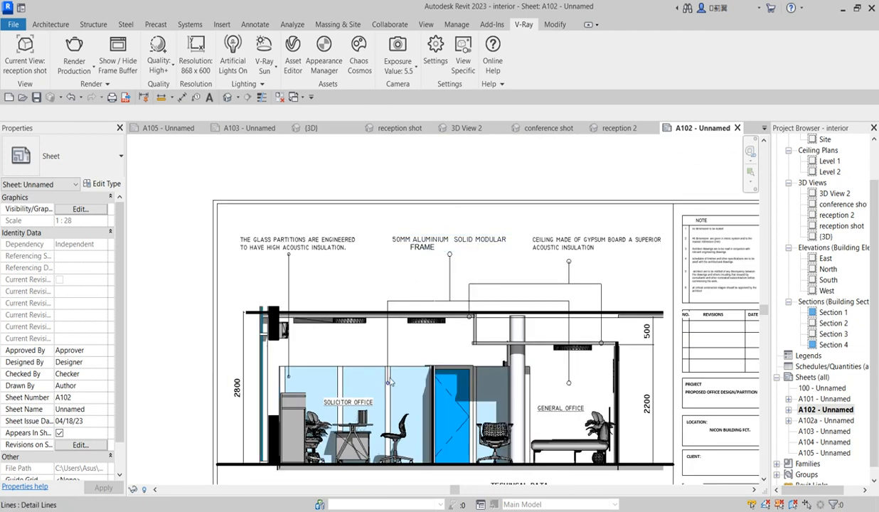
pyautogui.scroll(-1, 388, 273)
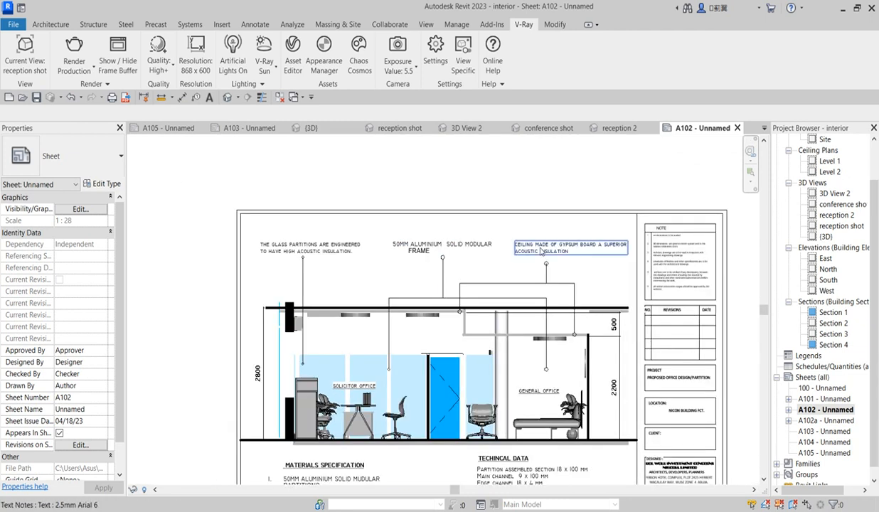
pyautogui.scroll(2, 591, 256)
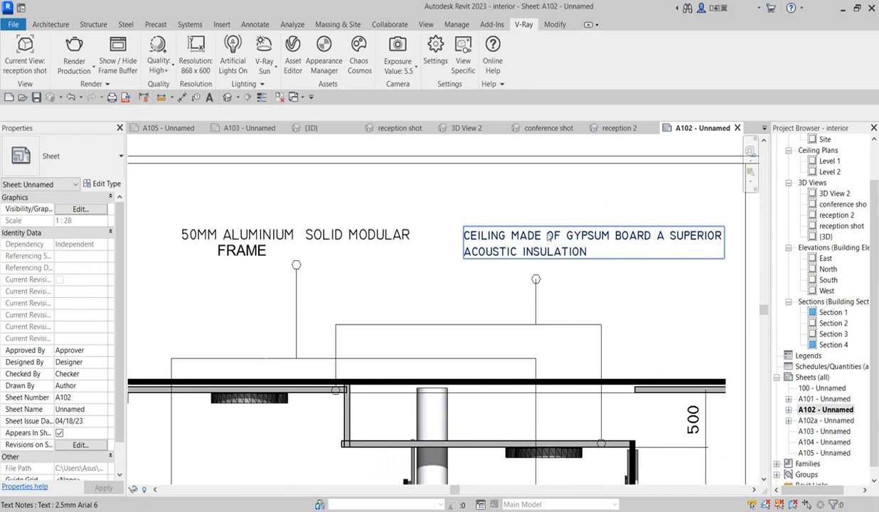
pyautogui.scroll(-1, 564, 244)
pyautogui.scroll(-1, 564, 244)
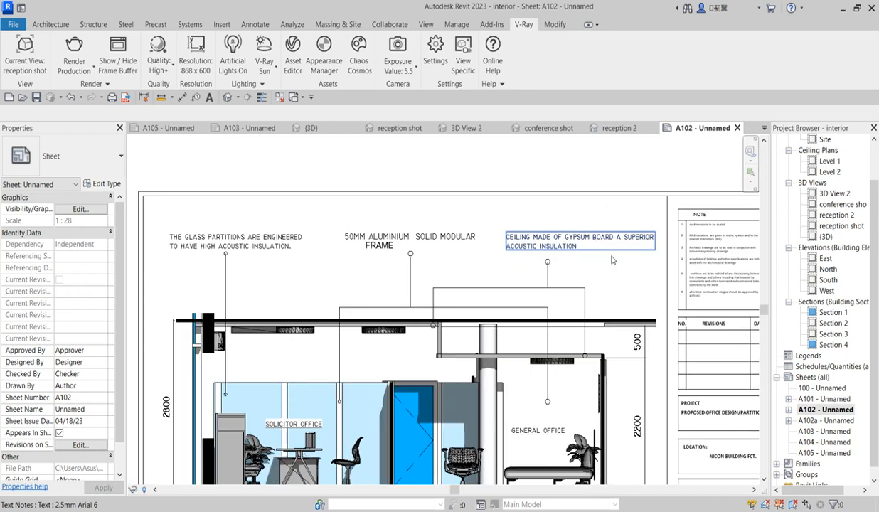
pyautogui.scroll(-1, 554, 249)
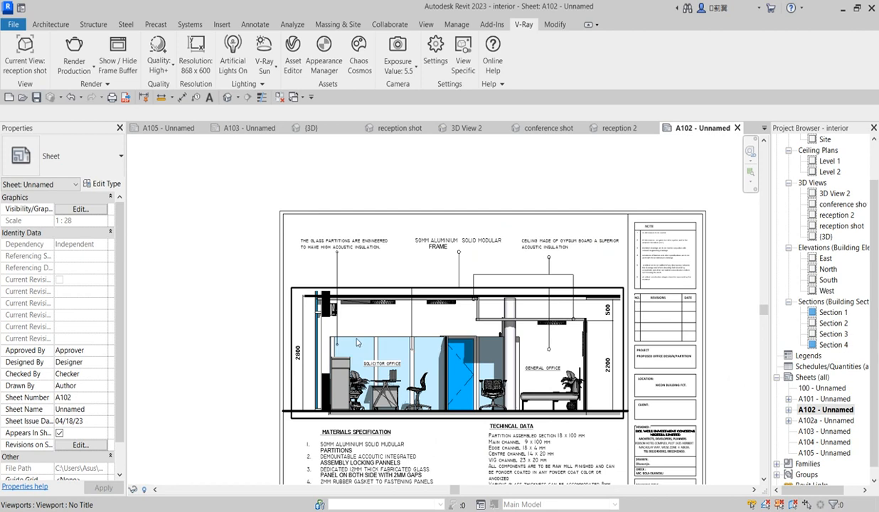
pyautogui.scroll(1, 413, 304)
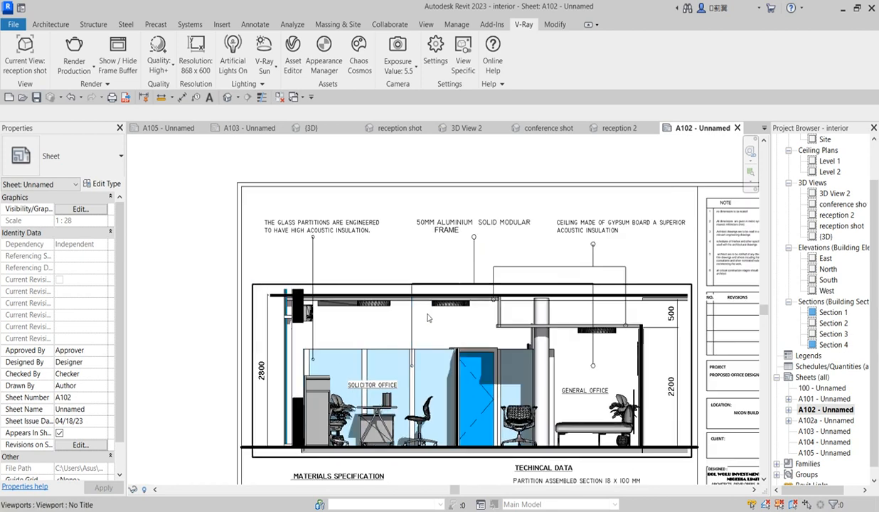
pyautogui.scroll(-2, 459, 323)
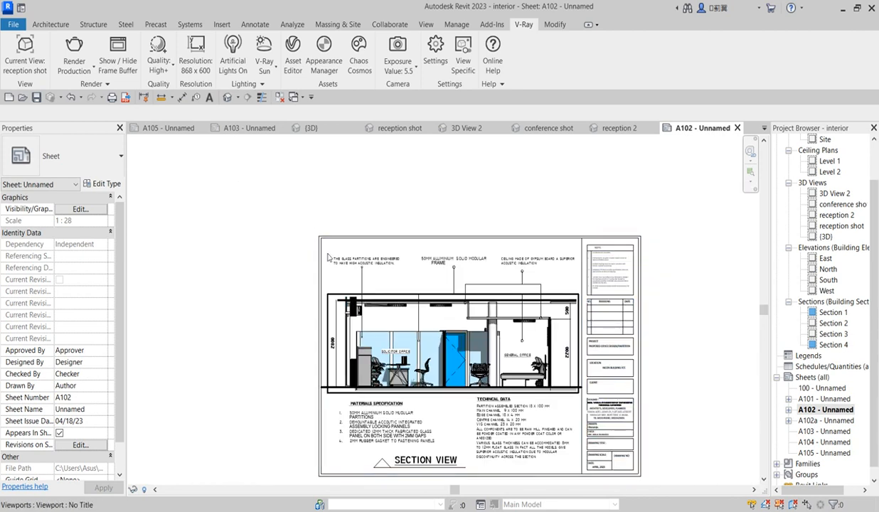
# - Read the materials specification list and the technical data text below the section on sheet A102
pyautogui.scroll(-2, 339, 292)
pyautogui.scroll(2, 420, 407)
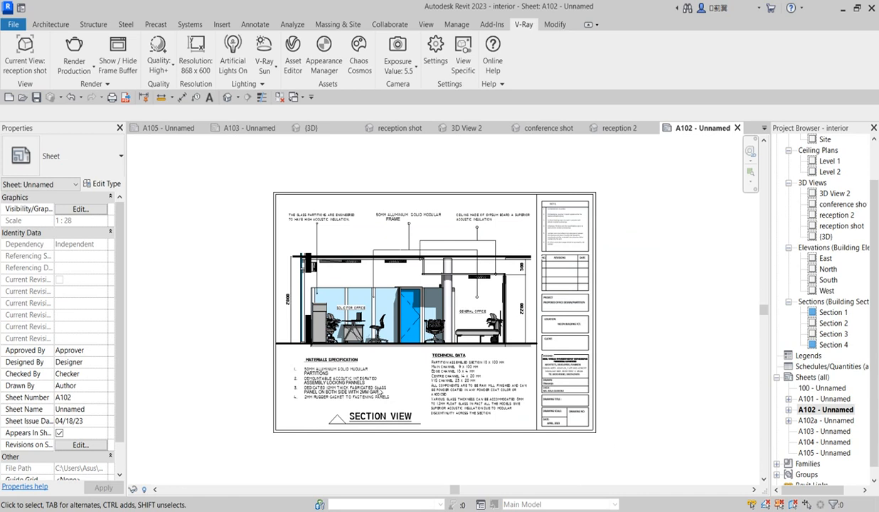
pyautogui.scroll(4, 381, 392)
pyautogui.scroll(-2, 299, 409)
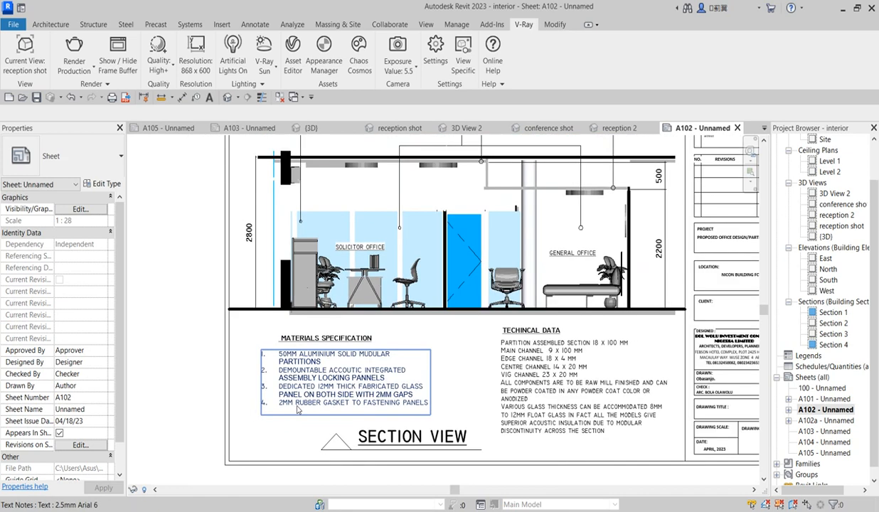
pyautogui.scroll(1, 518, 331)
pyautogui.scroll(-3, 504, 367)
pyautogui.scroll(2, 531, 412)
pyautogui.scroll(3, 512, 346)
pyautogui.scroll(-4, 473, 337)
pyautogui.scroll(2, 523, 387)
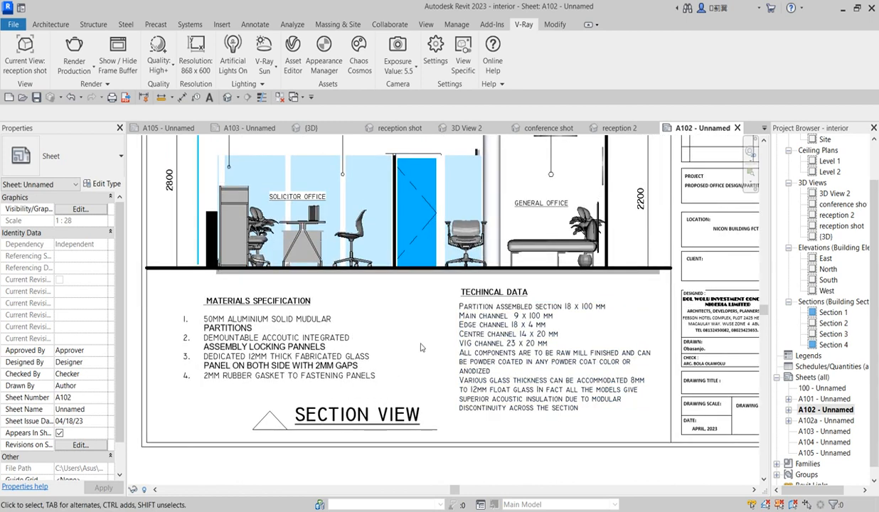
pyautogui.scroll(-2, 419, 356)
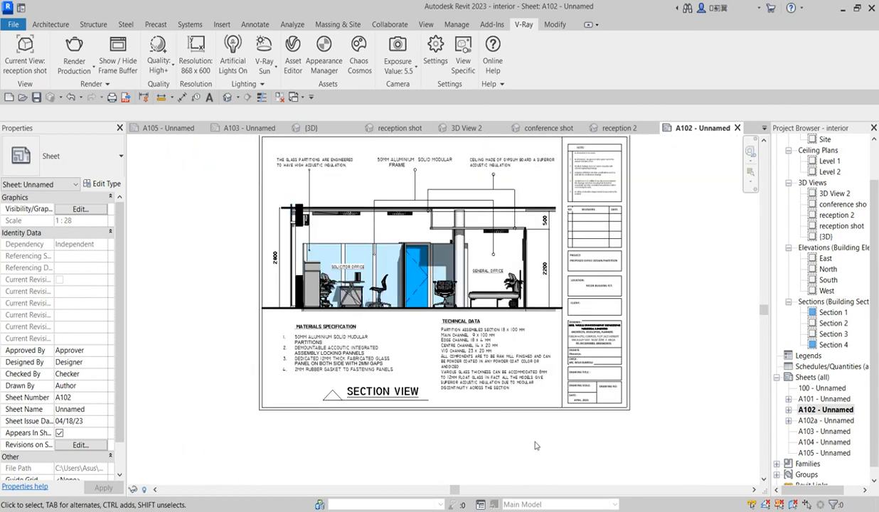
# - Open sheet A102a containing the Section B drawing
pyautogui.doubleClick(825, 421)
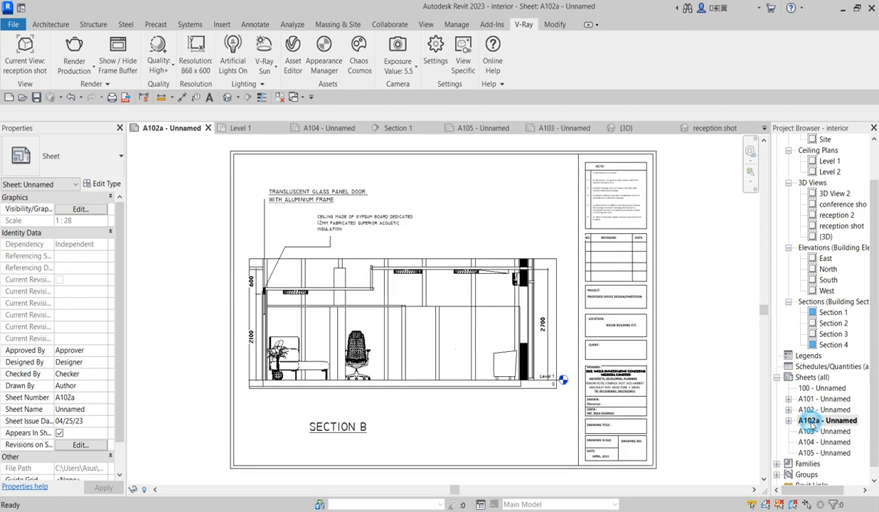
# - Examine the Section B drawing on sheet A102a, including its glass panel door and gypsum board ceiling notes
pyautogui.scroll(2, 254, 324)
pyautogui.scroll(1, 254, 324)
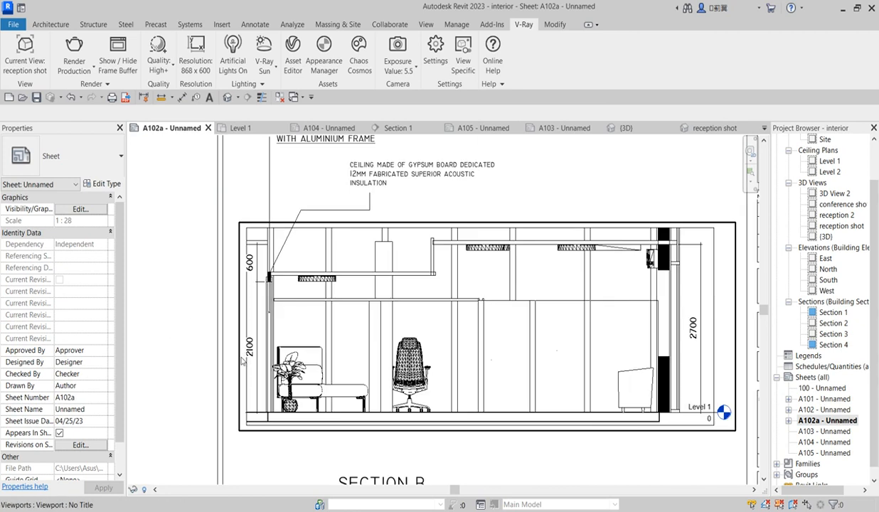
pyautogui.scroll(-2, 643, 426)
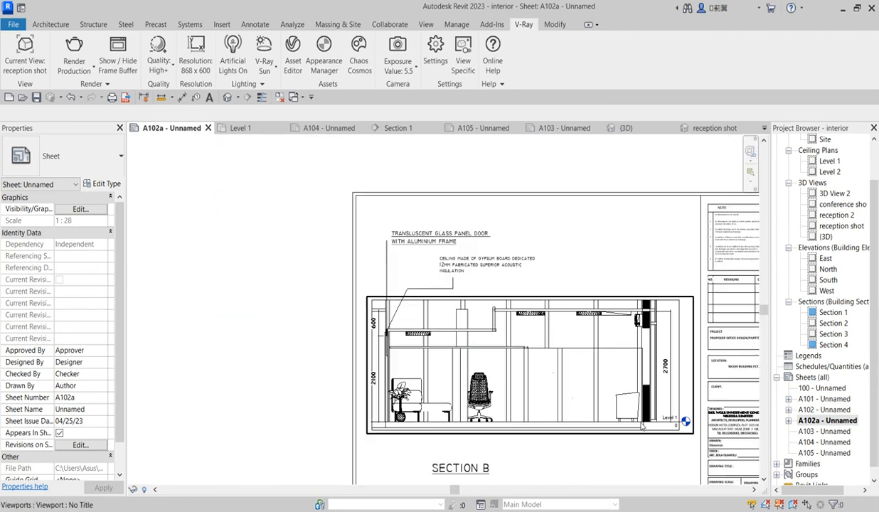
pyautogui.scroll(3, 483, 285)
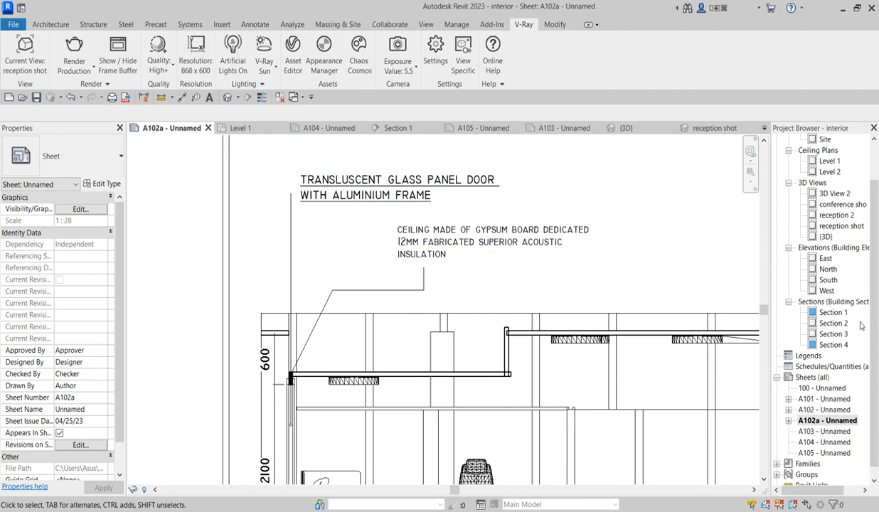
# - Open the reception 2 camera view and look over the whole framed reception interior
pyautogui.doubleClick(839, 215)
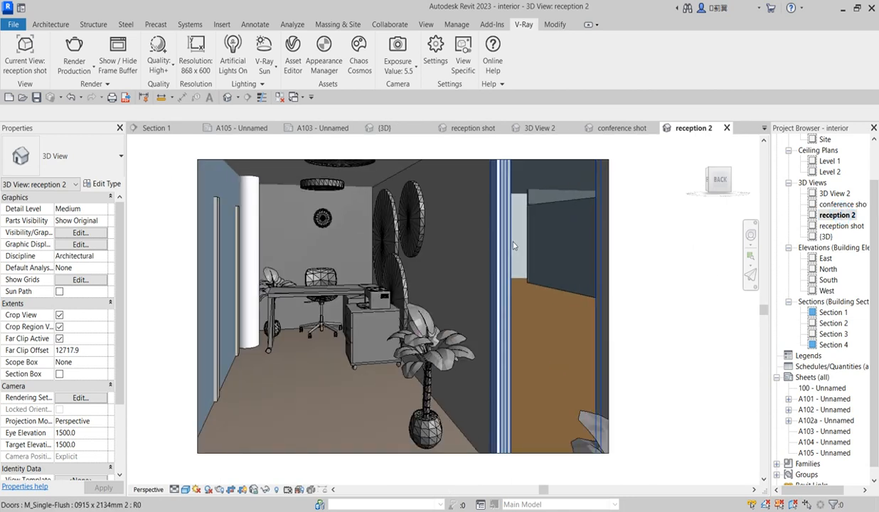
pyautogui.scroll(-1, 511, 311)
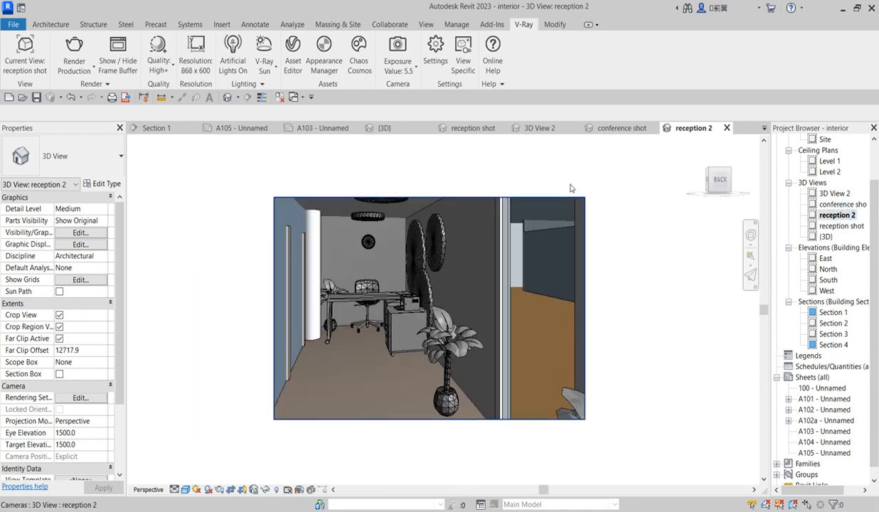
pyautogui.scroll(-3, 536, 364)
pyautogui.scroll(3, 531, 302)
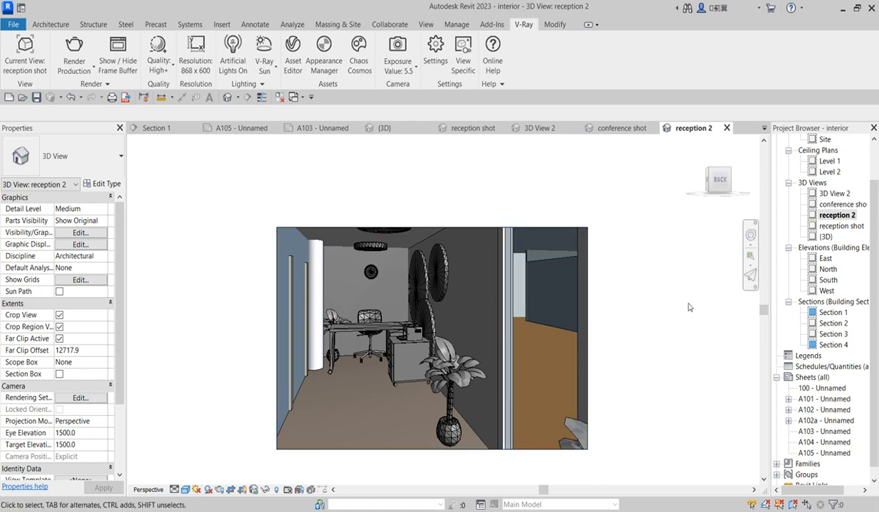
# - View sheets A103, A104 and A105 in turn, showing the reception, conference room and solicitor office interior renders
pyautogui.moveTo(874, 231); pyautogui.dragTo(878, 184)
pyautogui.scroll(-2, 551, 284)
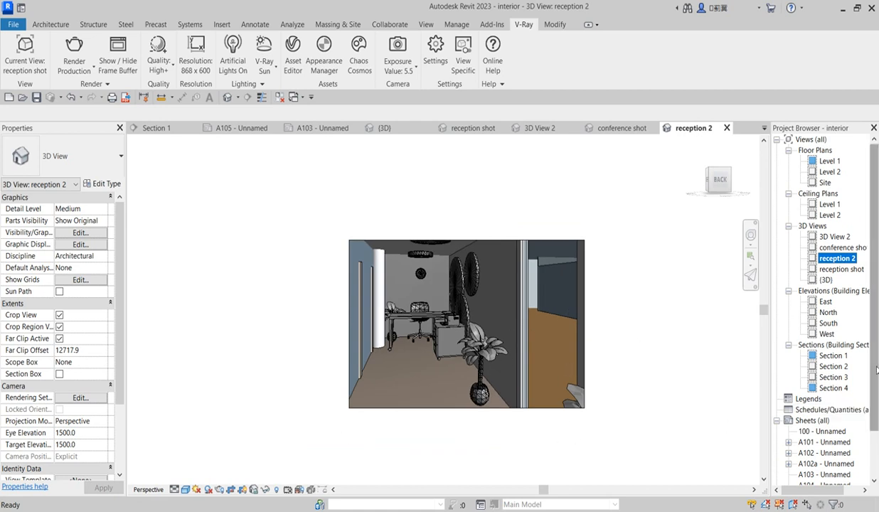
pyautogui.scroll(-2, 877, 372)
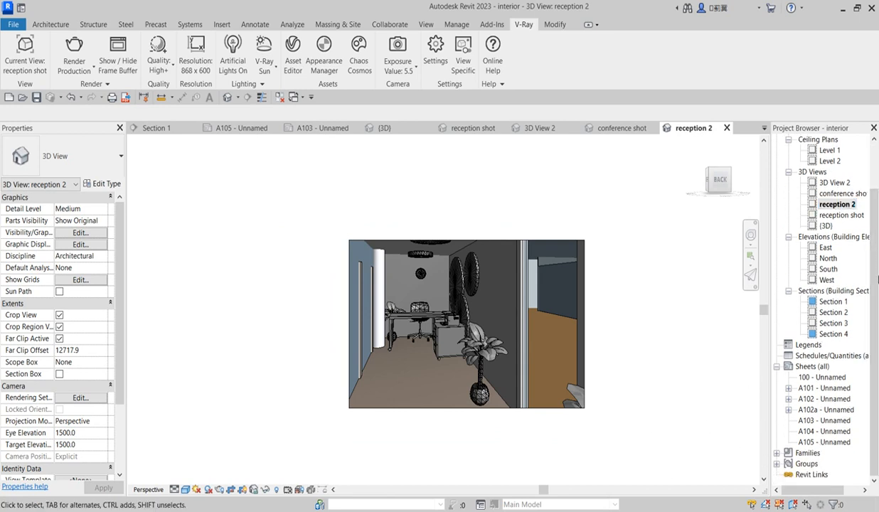
pyautogui.doubleClick(811, 420)
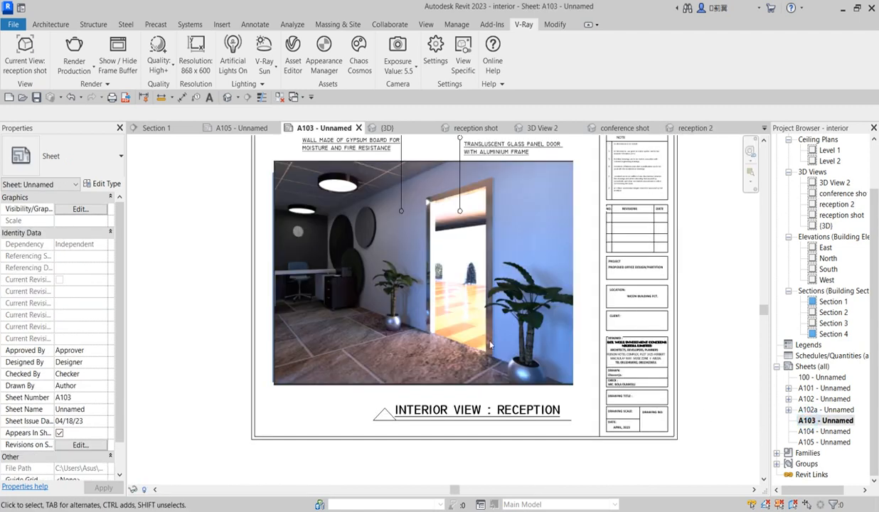
pyautogui.scroll(1, 498, 213)
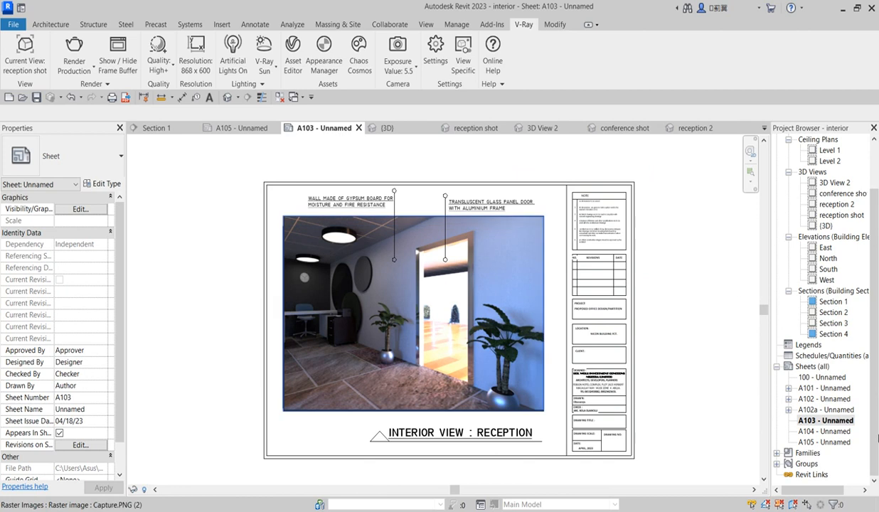
pyautogui.doubleClick(818, 431)
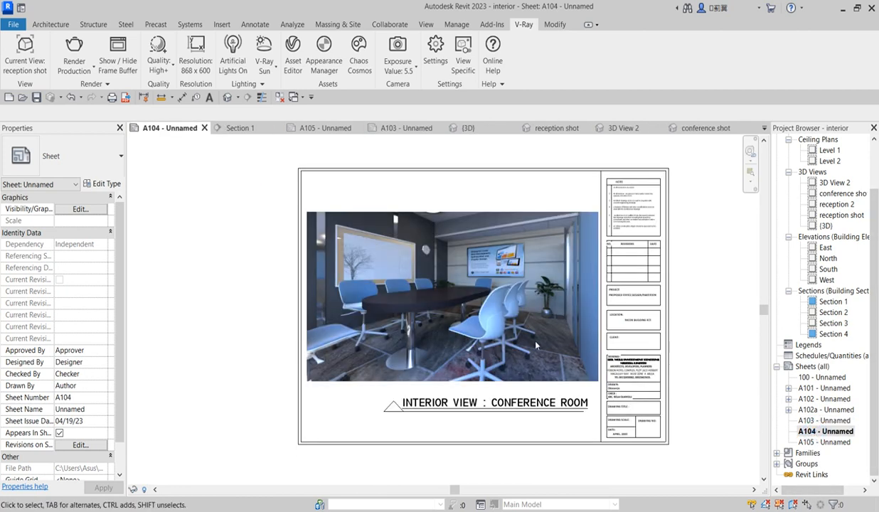
pyautogui.doubleClick(824, 442)
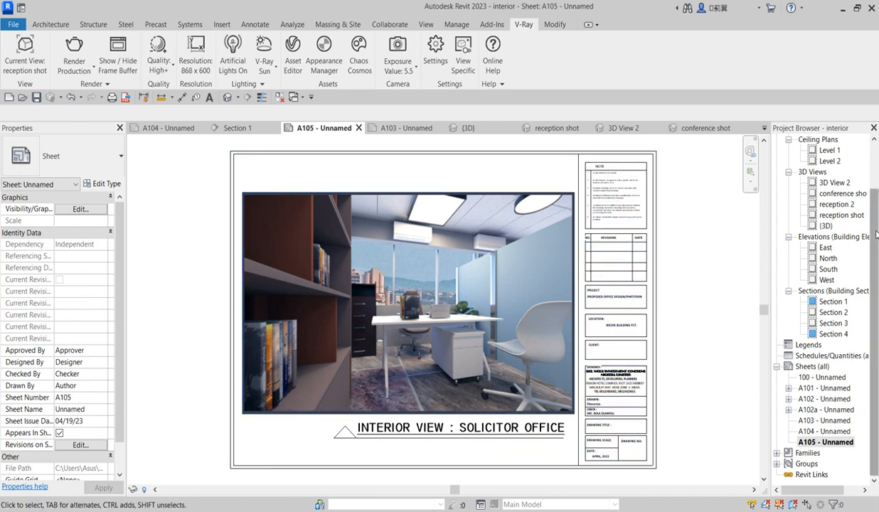
# - Open the 3D View 2 camera view of the solicitor office and make it V-Ray's current view
pyautogui.scroll(4, 827, 229)
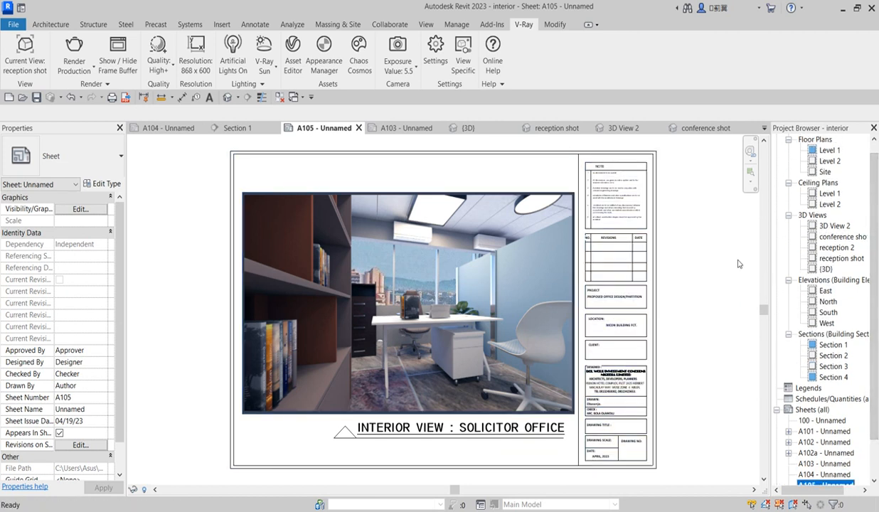
pyautogui.doubleClick(834, 226)
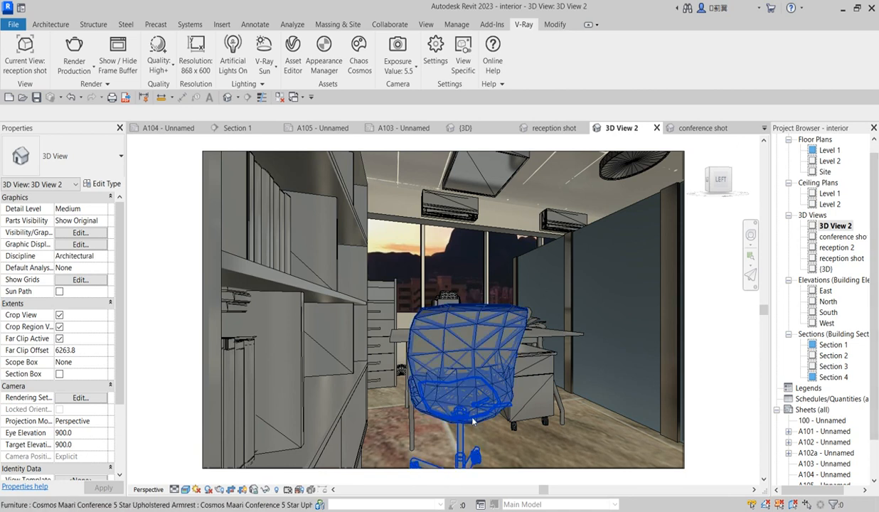
pyautogui.scroll(-3, 473, 421)
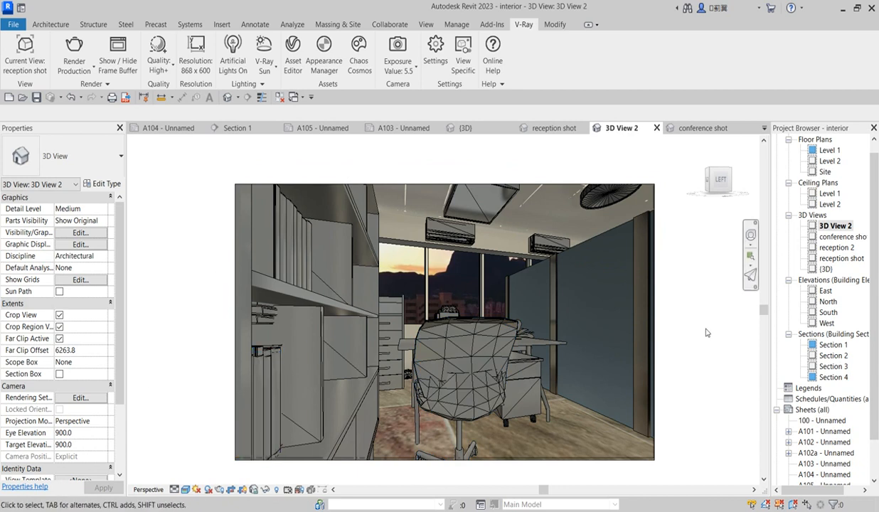
pyautogui.click(28, 71)
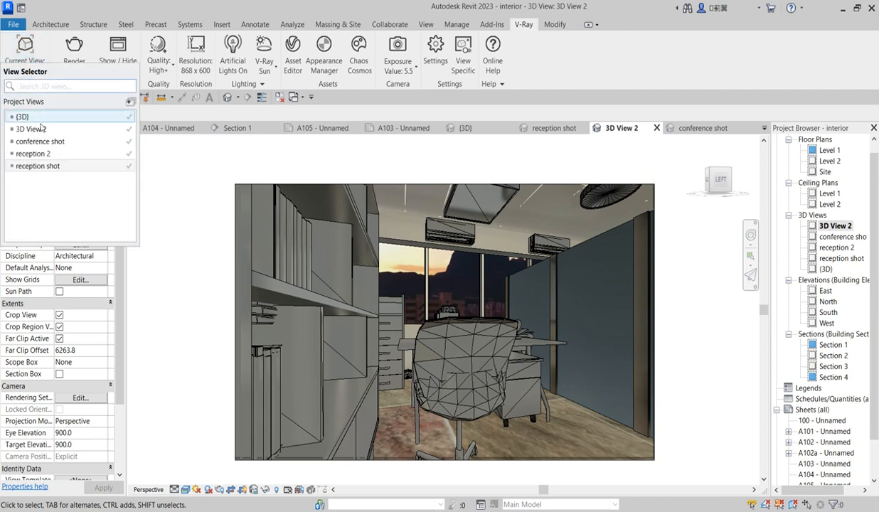
pyautogui.click(31, 137)
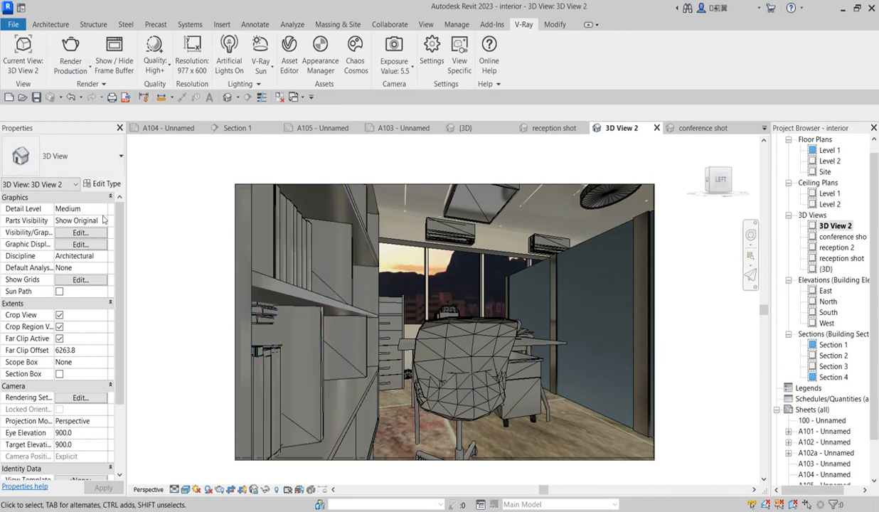
pyautogui.click(19, 63)
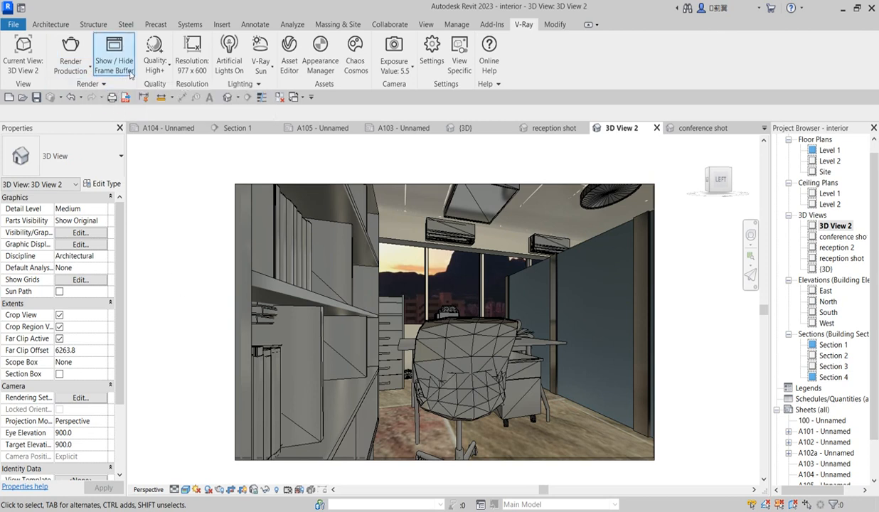
# - Check the V-Ray quality presets and set the render resolution's aspect ratio to 16:9 - Widescreen
pyautogui.click(169, 71)
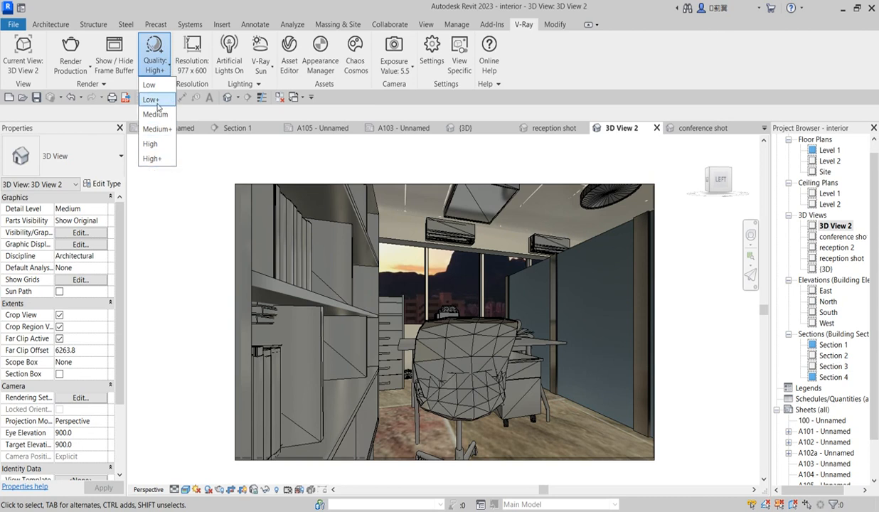
pyautogui.click(181, 271)
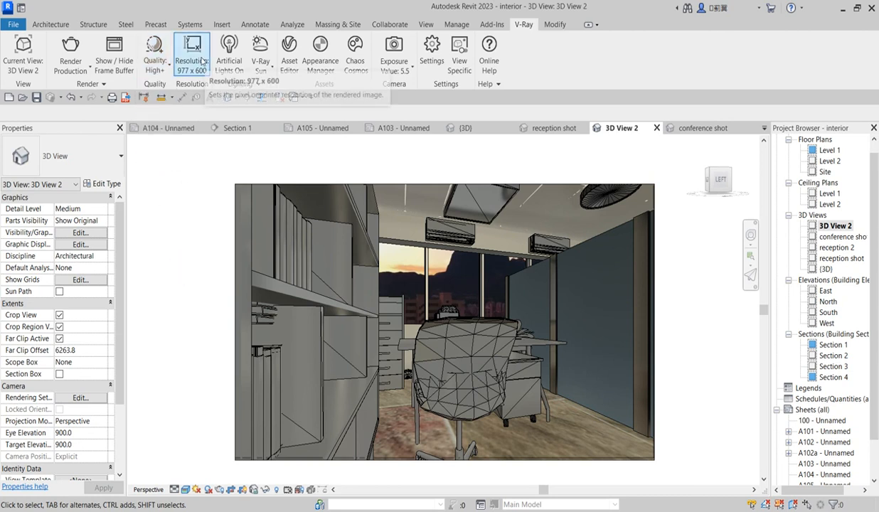
pyautogui.click(201, 61)
pyautogui.click(249, 104)
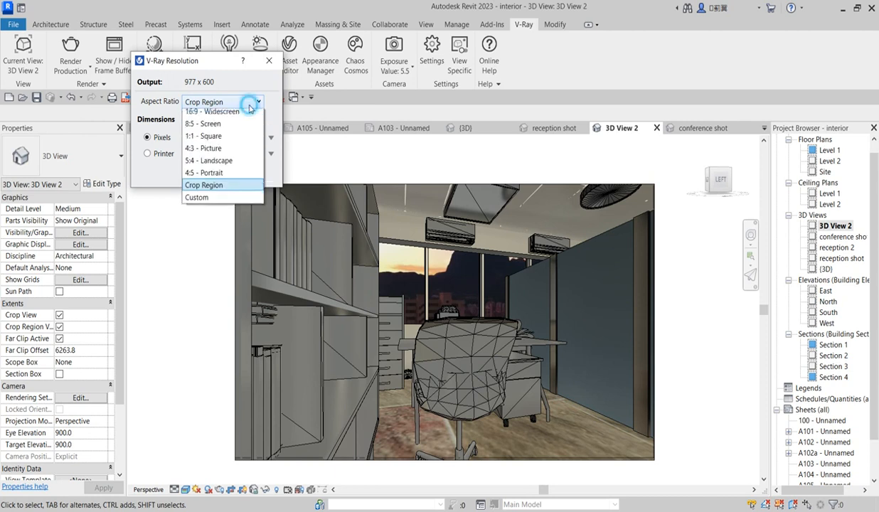
pyautogui.click(216, 117)
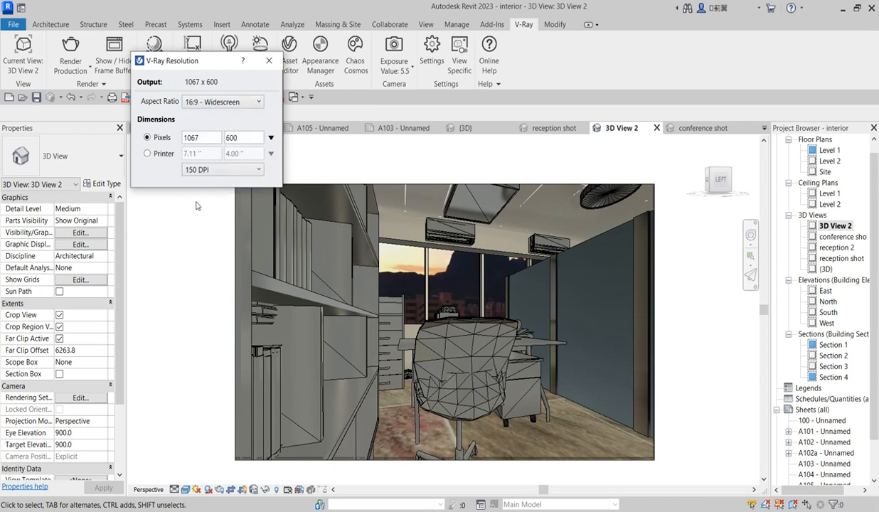
pyautogui.click(245, 172)
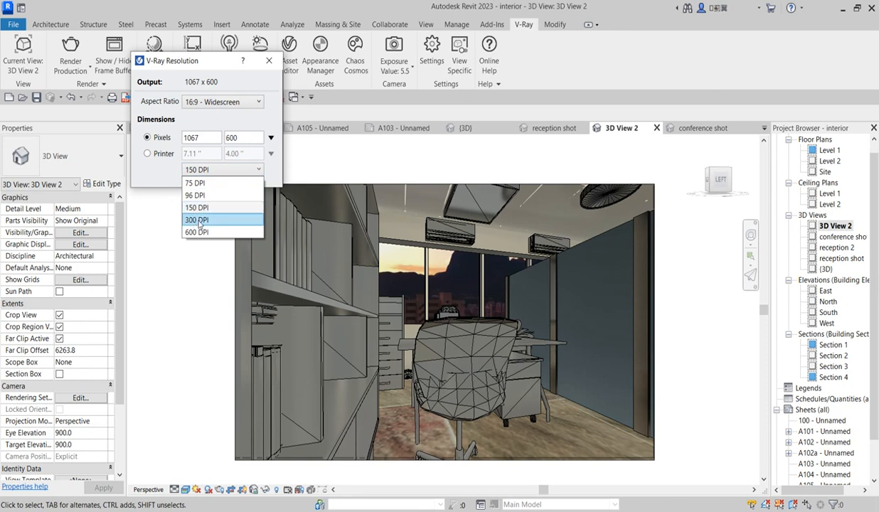
pyautogui.click(197, 275)
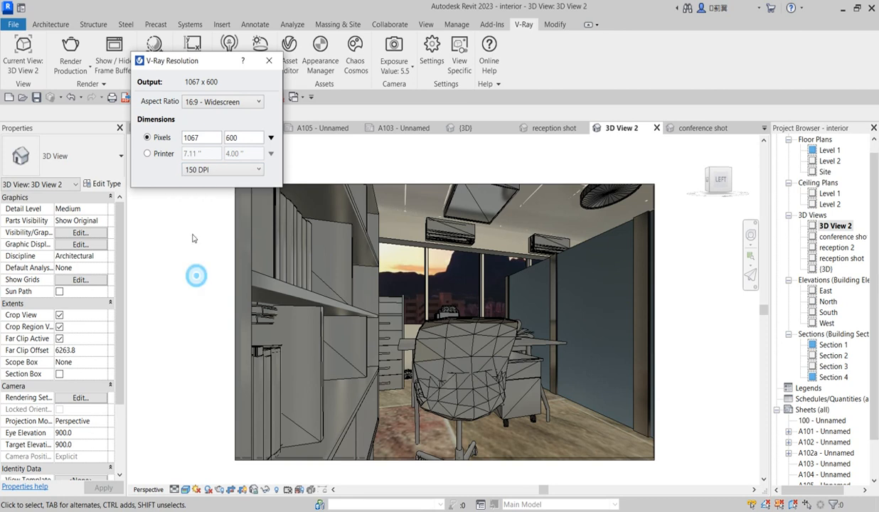
pyautogui.click(262, 64)
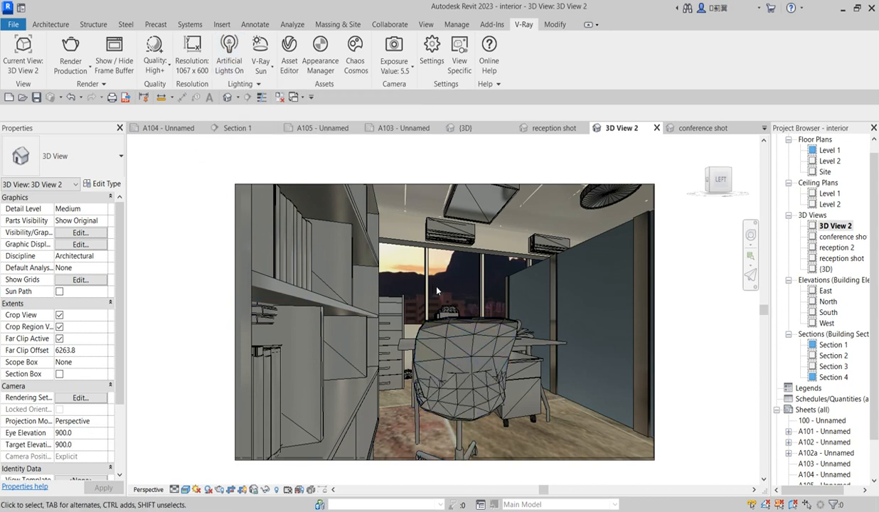
# - Review V-Ray's sun, dome and no-light options and the project materials listed in the Appearance Manager
pyautogui.click(261, 66)
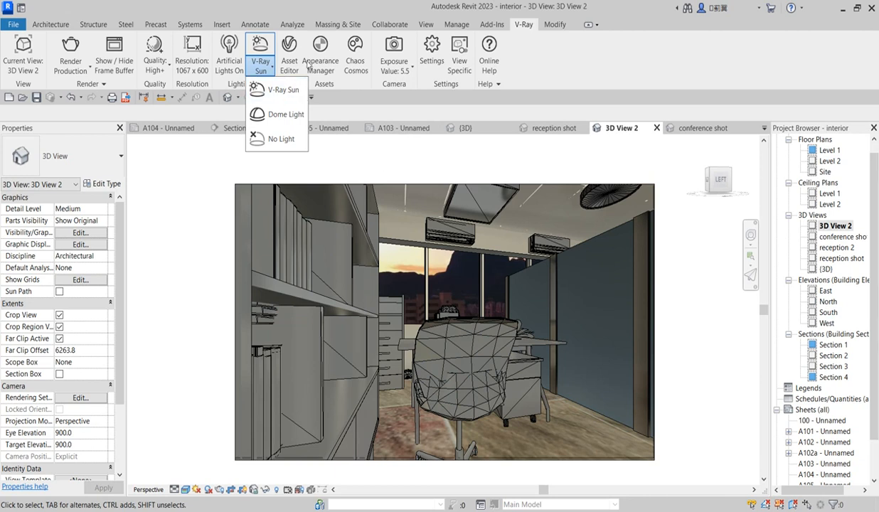
pyautogui.click(328, 72)
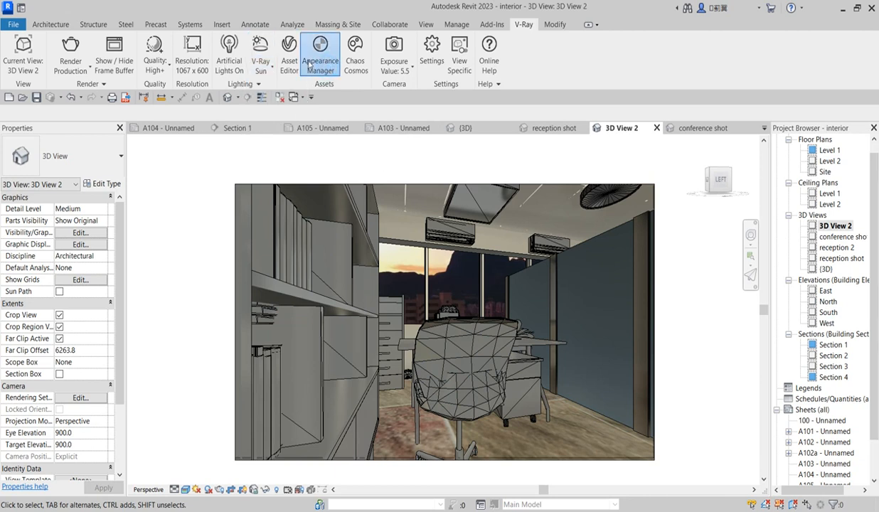
pyautogui.click(310, 64)
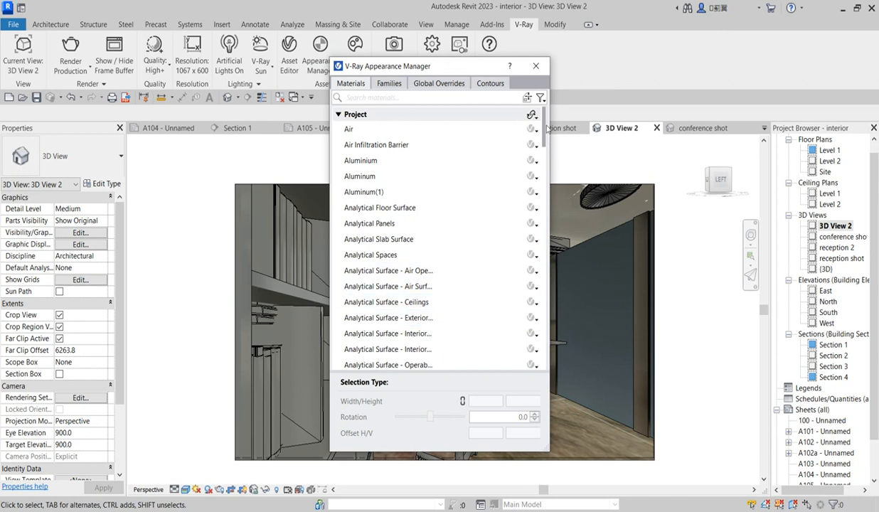
pyautogui.moveTo(544, 115); pyautogui.dragTo(544, 149)
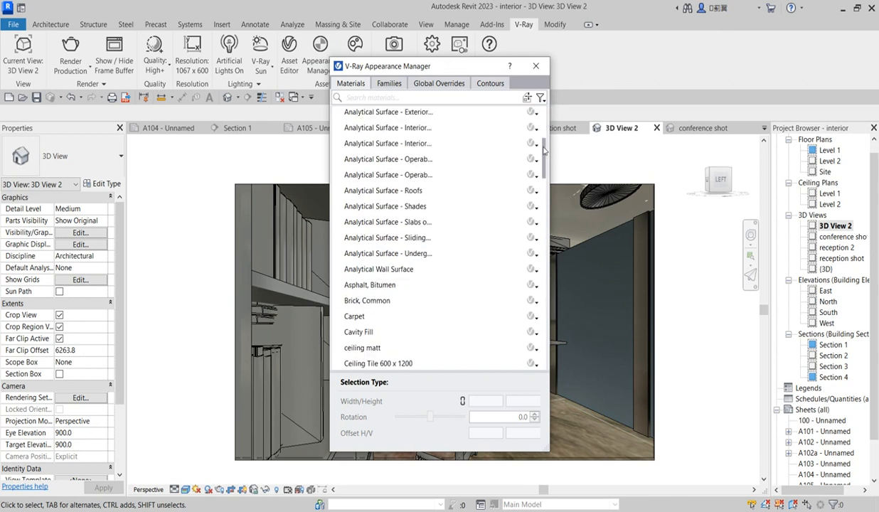
pyautogui.click(538, 64)
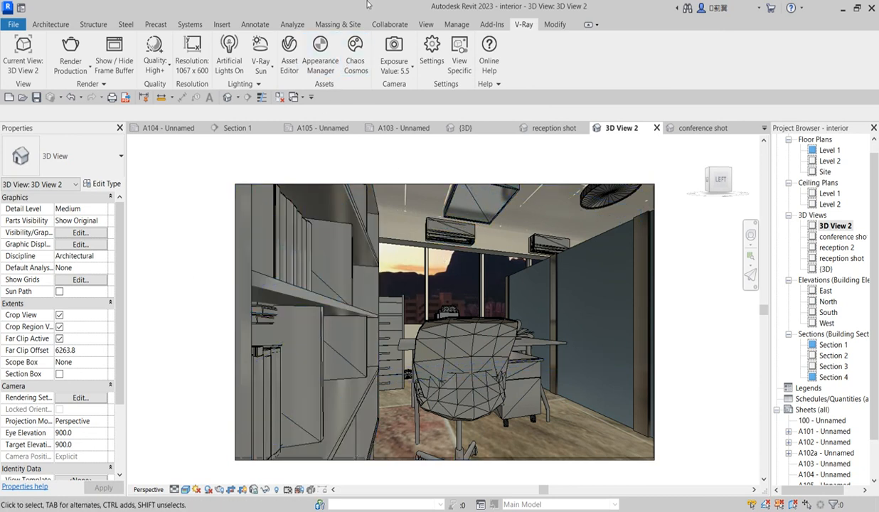
# - Open Chaos Cosmos and browse the downloaded assets, from office furniture and lighting to vehicles, materials and people
pyautogui.click(351, 60)
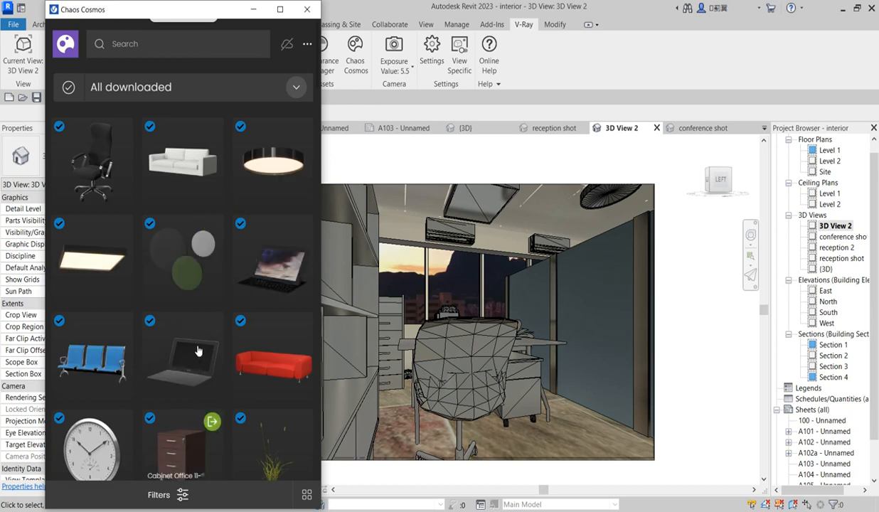
pyautogui.scroll(-5, 165, 200)
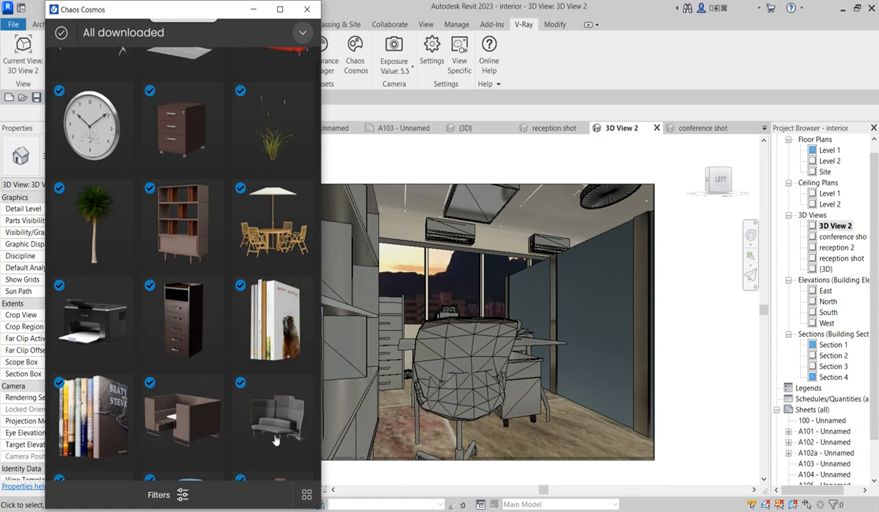
pyautogui.scroll(-3, 146, 362)
pyautogui.scroll(-3, 161, 403)
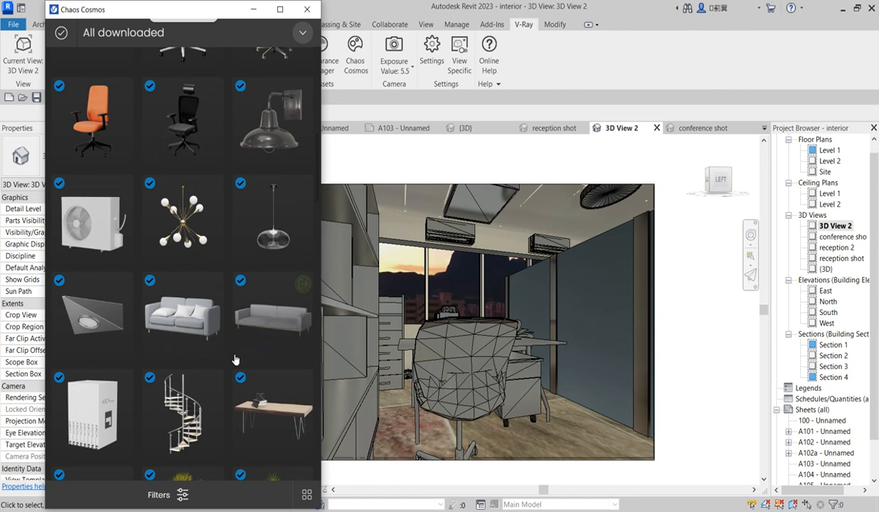
pyautogui.scroll(-5, 153, 411)
pyautogui.scroll(-8, 153, 407)
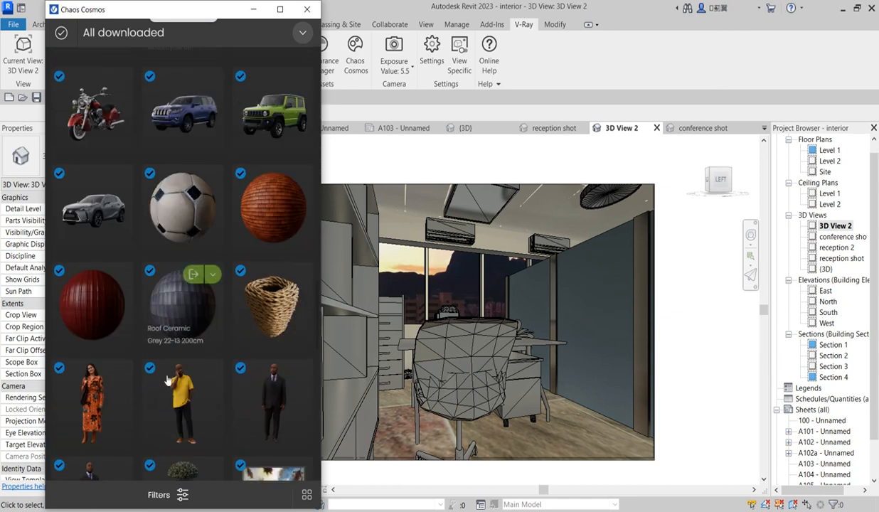
pyautogui.scroll(-3, 163, 391)
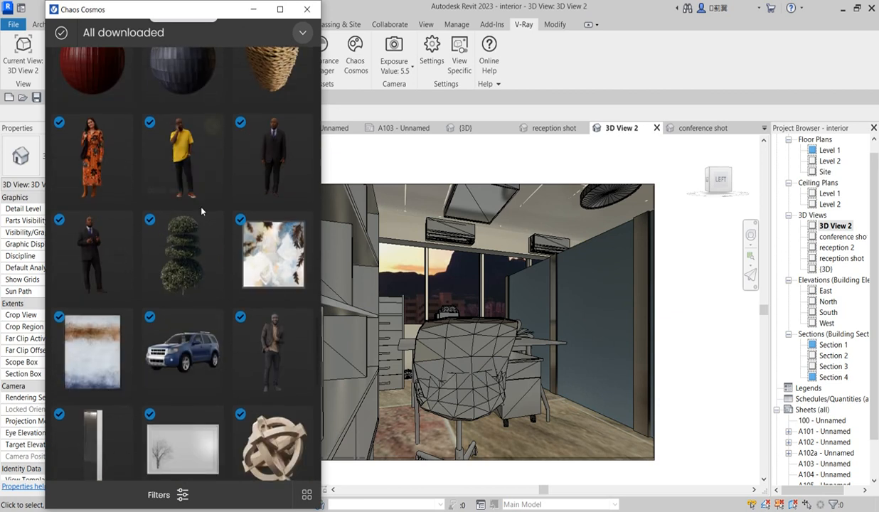
# - Browse the remaining downloaded Chaos Cosmos assets, from wall art and lamps to furniture and plants, and close the asset browser
pyautogui.scroll(-3, 191, 320)
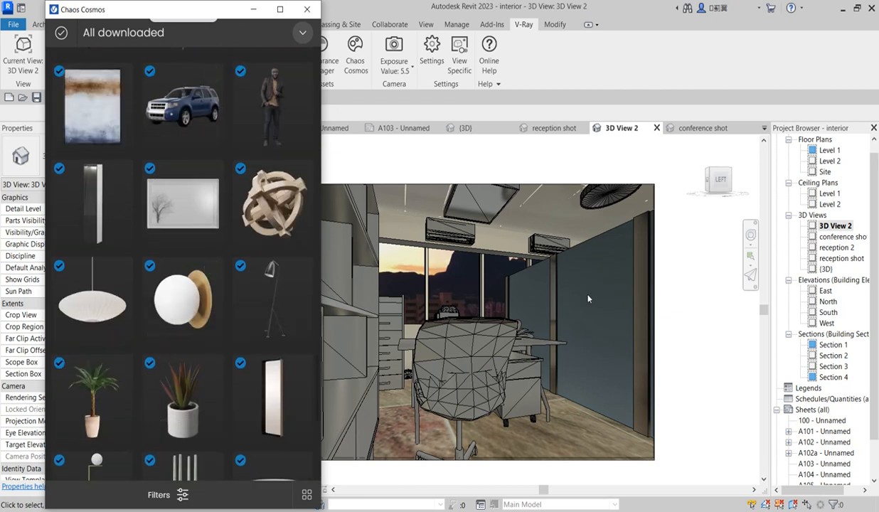
pyautogui.scroll(-2, 239, 362)
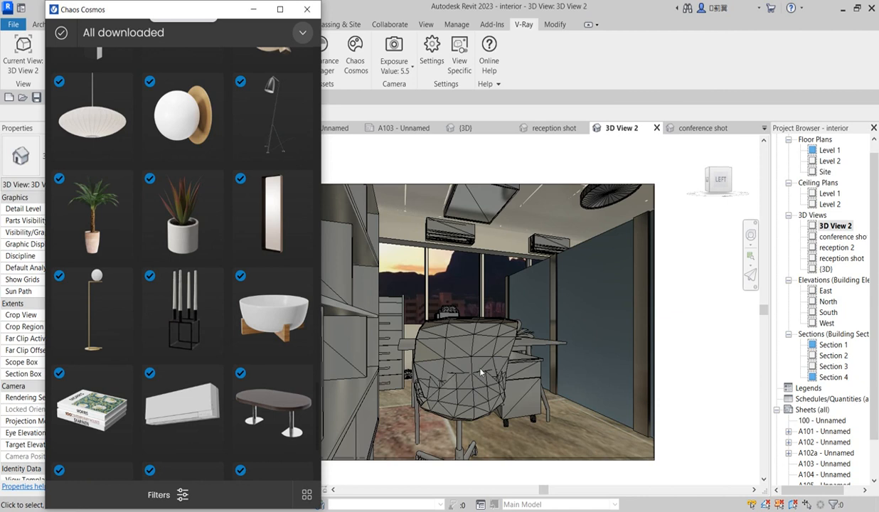
pyautogui.moveTo(294, 407)
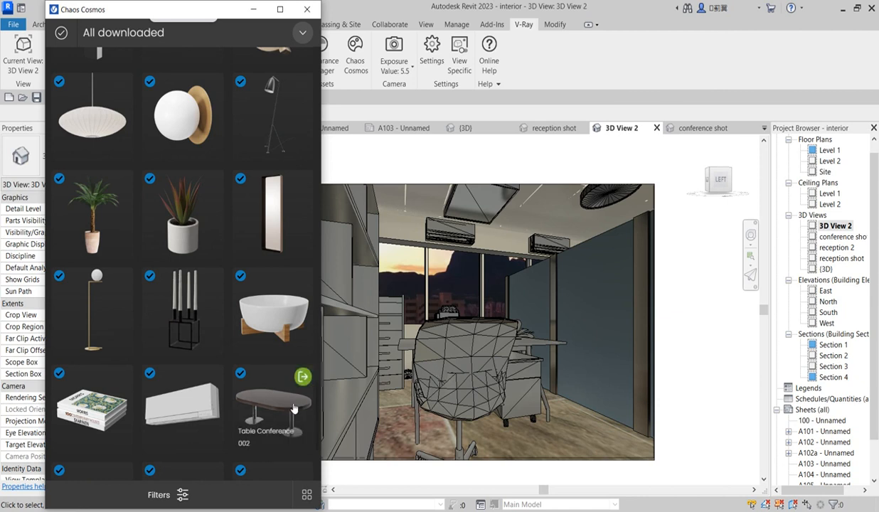
pyautogui.scroll(-3, 294, 408)
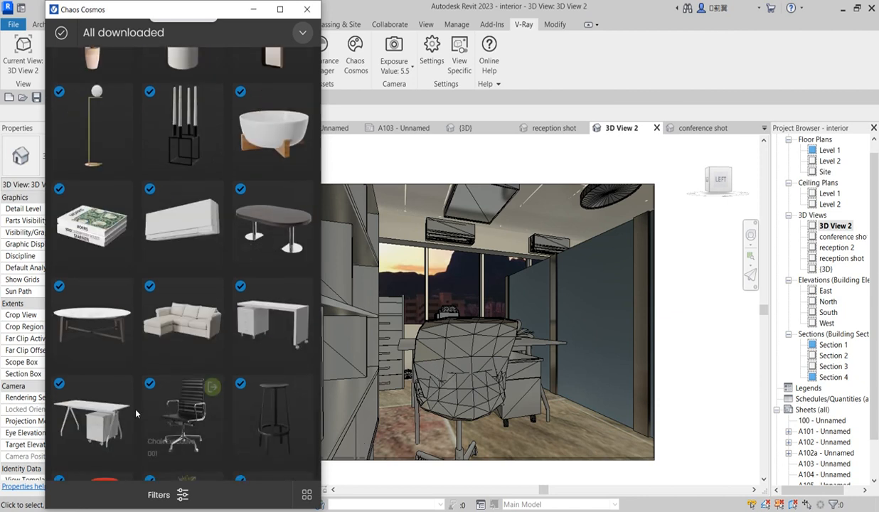
pyautogui.scroll(-3, 124, 406)
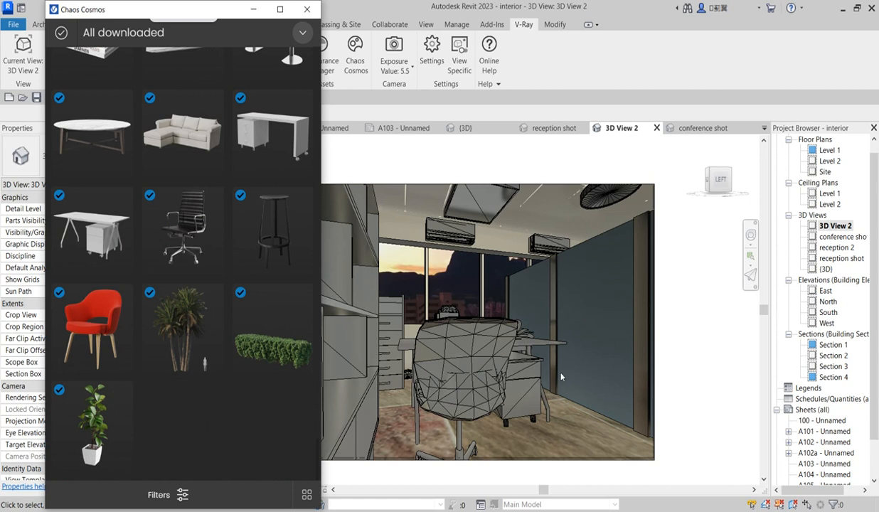
pyautogui.click(696, 291)
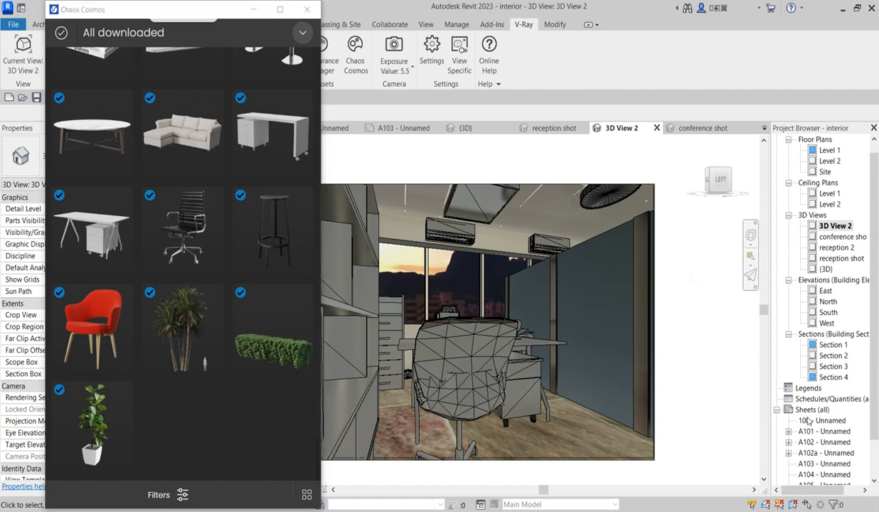
pyautogui.click(307, 9)
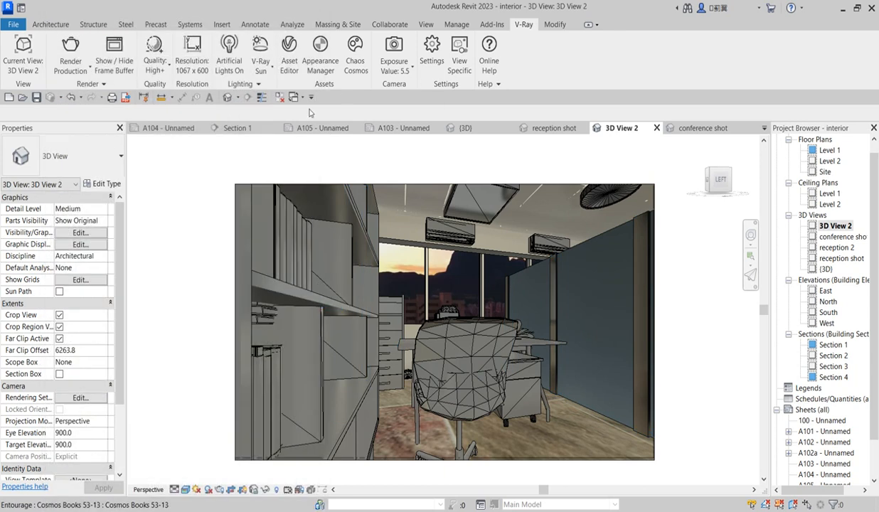
# - Open the V-Ray camera's exposure settings and turn off automatic exposure and automatic white balance
pyautogui.click(412, 70)
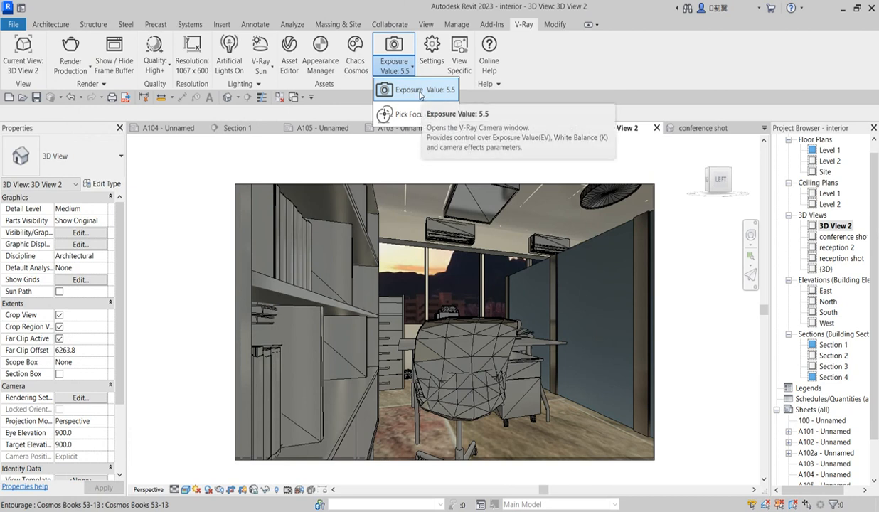
pyautogui.click(421, 93)
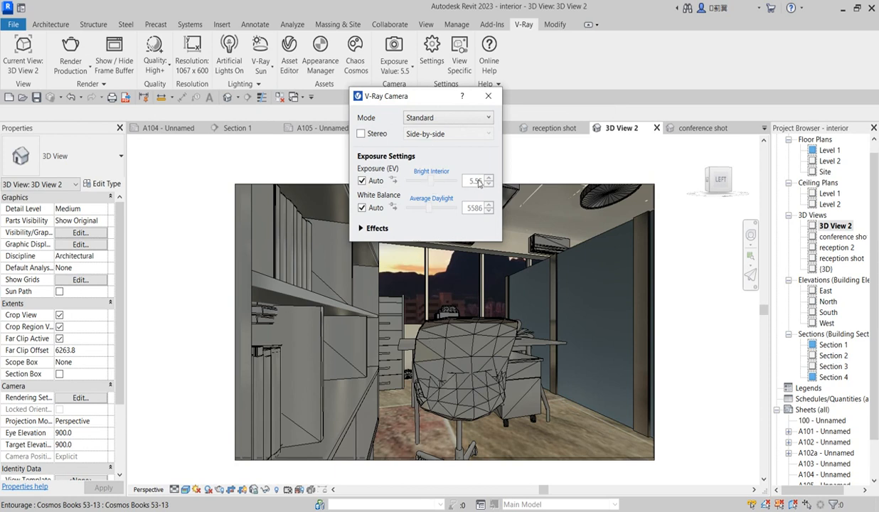
pyautogui.click(363, 181)
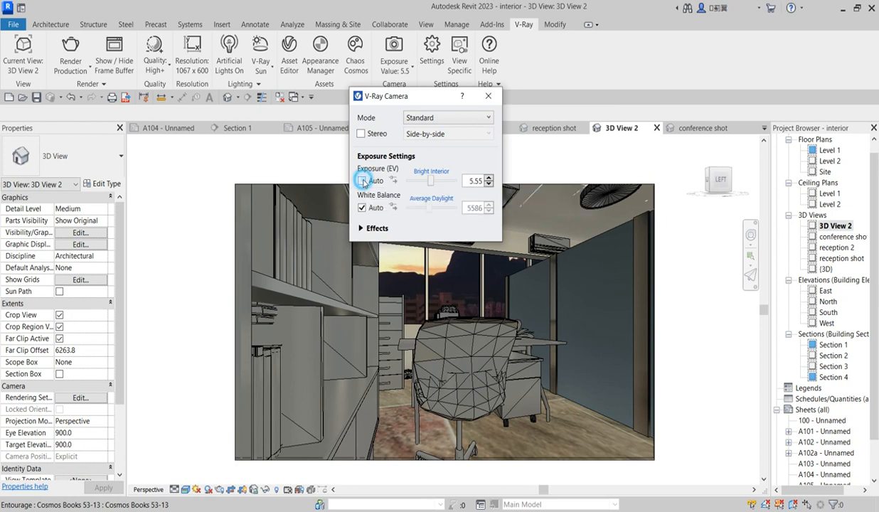
pyautogui.click(362, 208)
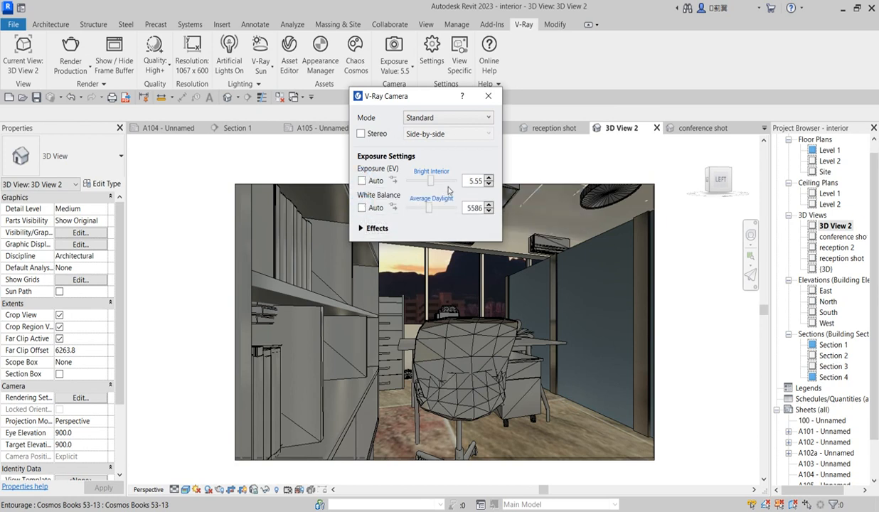
# - Try darker and brighter exposure levels for the V-Ray camera and set the exposure value to 9.55
pyautogui.click(415, 186)
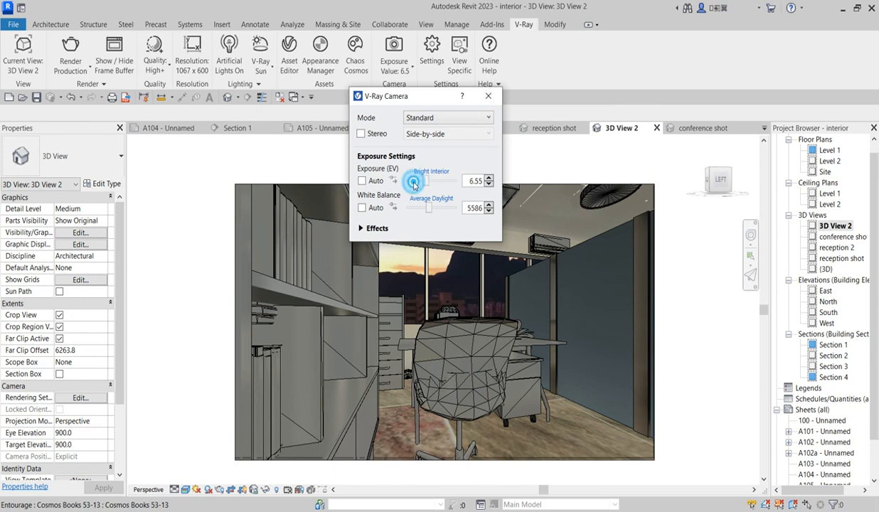
pyautogui.click(414, 183)
pyautogui.click(414, 182)
pyautogui.click(414, 183)
pyautogui.click(414, 183)
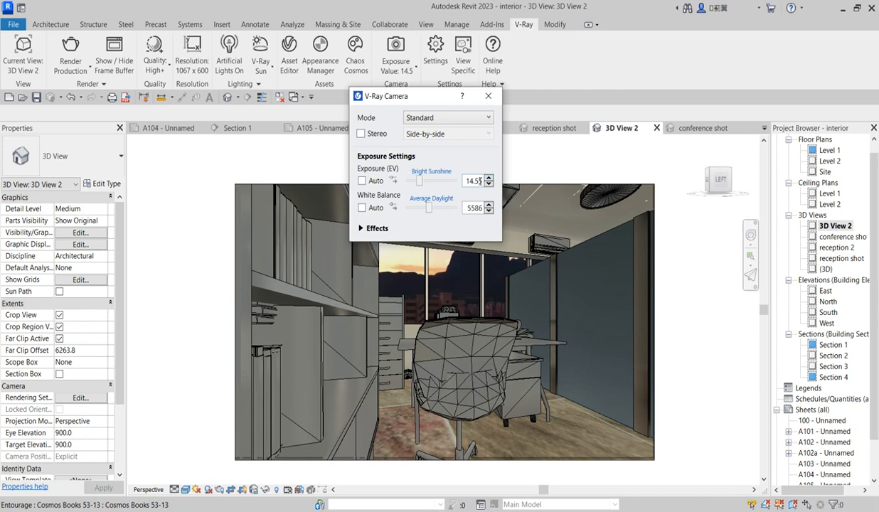
pyautogui.click(414, 185)
pyautogui.click(413, 185)
pyautogui.click(413, 185)
pyautogui.click(410, 184)
pyautogui.click(437, 182)
pyautogui.click(437, 182)
pyautogui.click(442, 184)
pyautogui.click(439, 185)
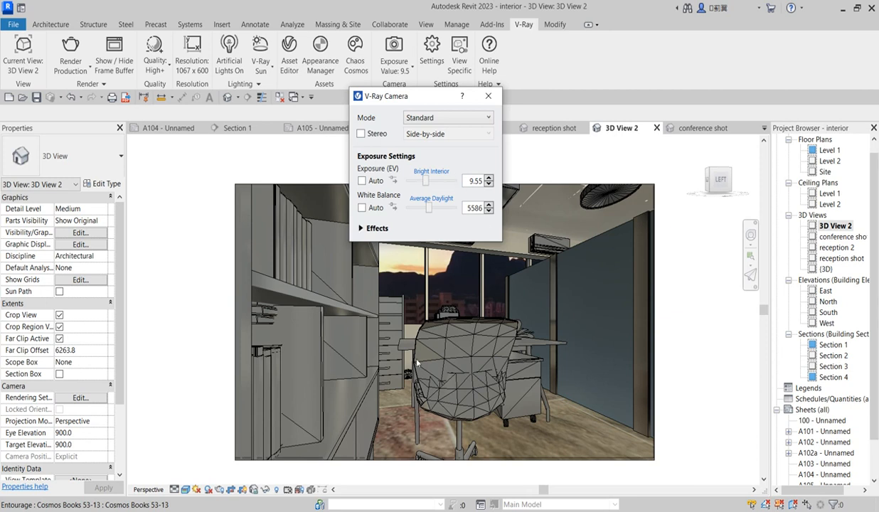
# - Try cooler and warmer white balance levels for the V-Ray camera and set the white balance to 4286
pyautogui.click(443, 210)
pyautogui.click(437, 209)
pyautogui.click(441, 210)
pyautogui.click(443, 210)
pyautogui.click(446, 212)
pyautogui.moveTo(442, 210); pyautogui.dragTo(428, 215)
pyautogui.moveTo(426, 211); pyautogui.dragTo(420, 212)
# - Switch white balance and exposure back to automatic and close the V-Ray camera settings
pyautogui.click(362, 207)
pyautogui.click(362, 181)
pyautogui.click(668, 311)
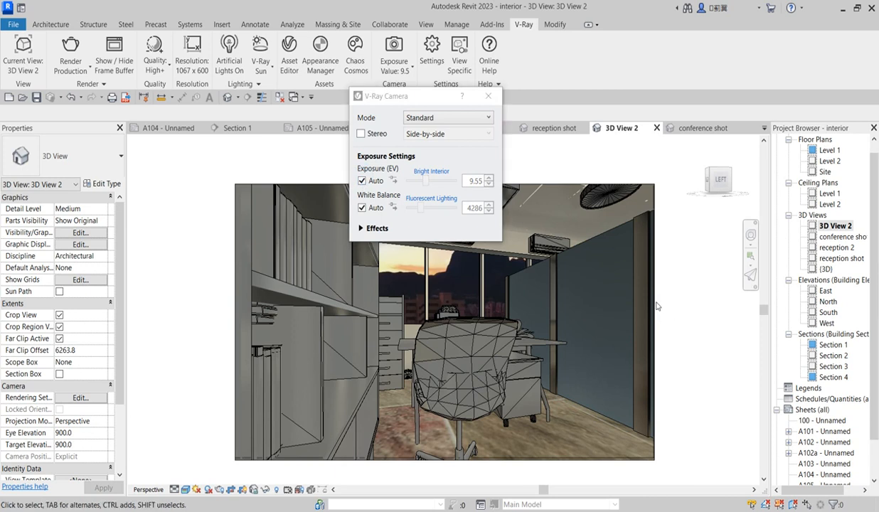
pyautogui.click(487, 99)
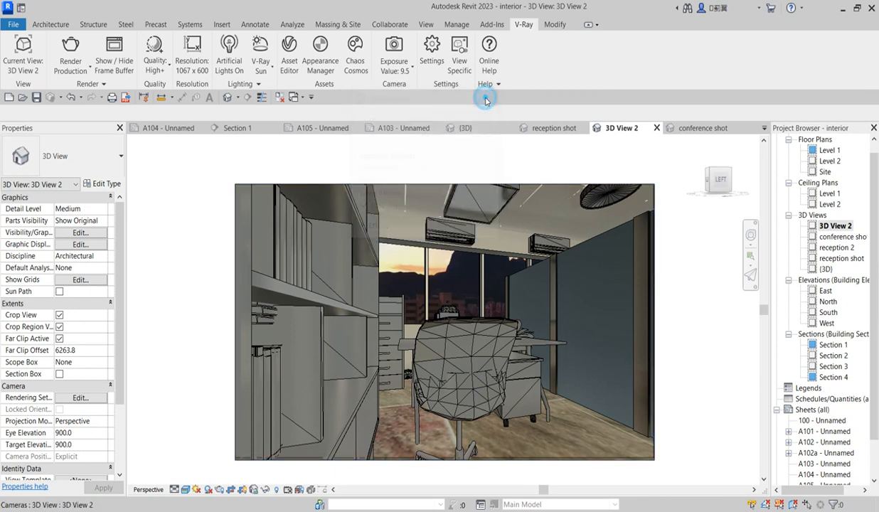
# - Open the V-Ray render settings and review the primary and secondary global illumination engines and the interactive settings
pyautogui.click(435, 67)
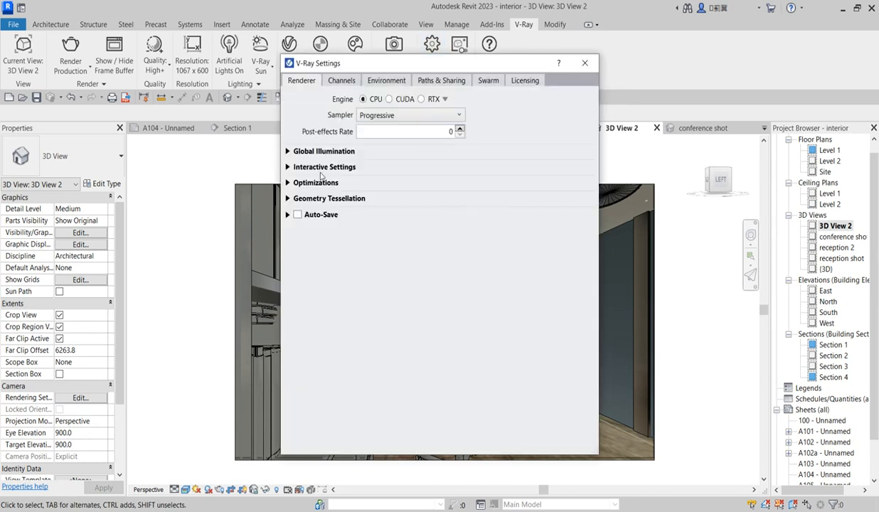
pyautogui.click(286, 151)
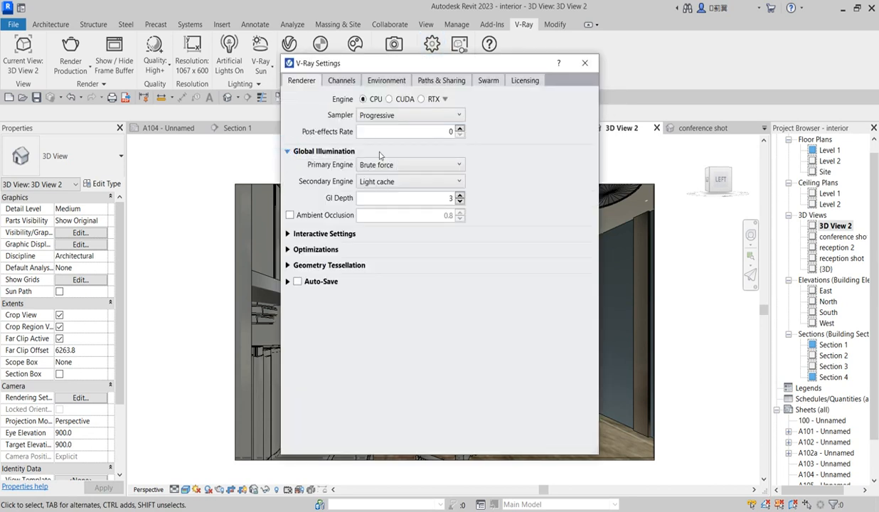
pyautogui.click(459, 183)
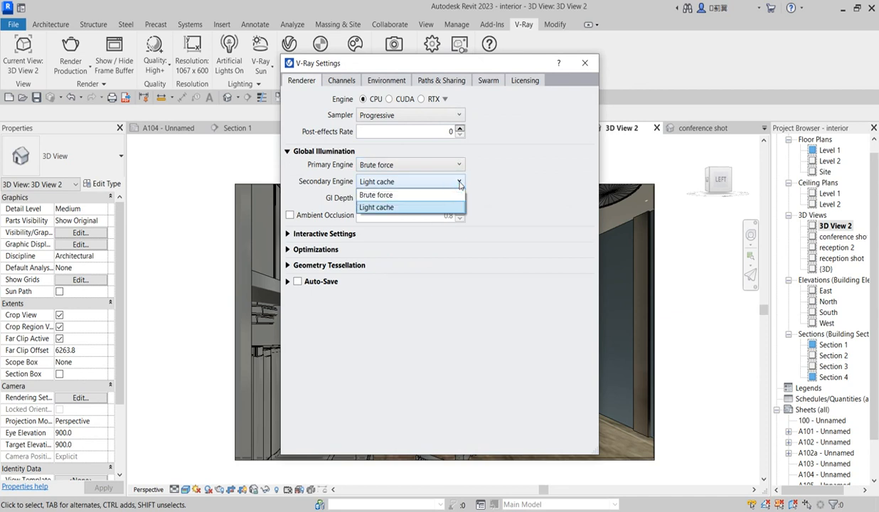
pyautogui.click(485, 180)
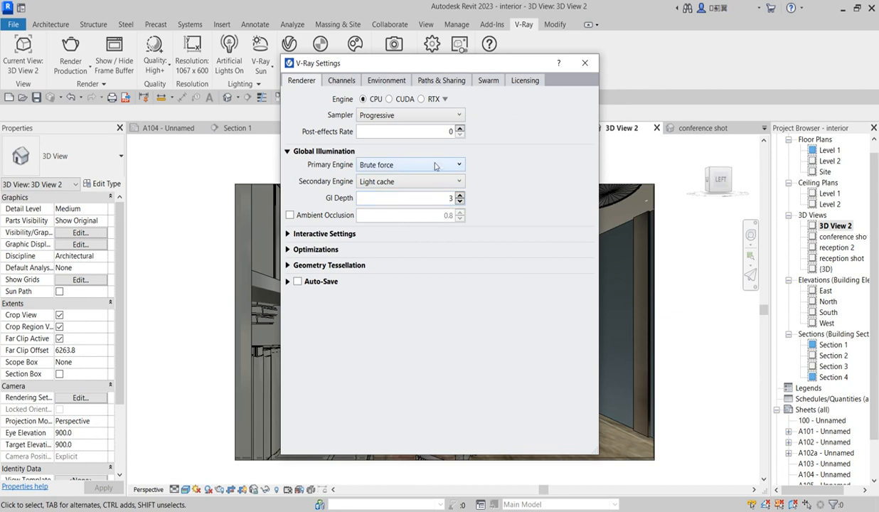
pyautogui.click(456, 166)
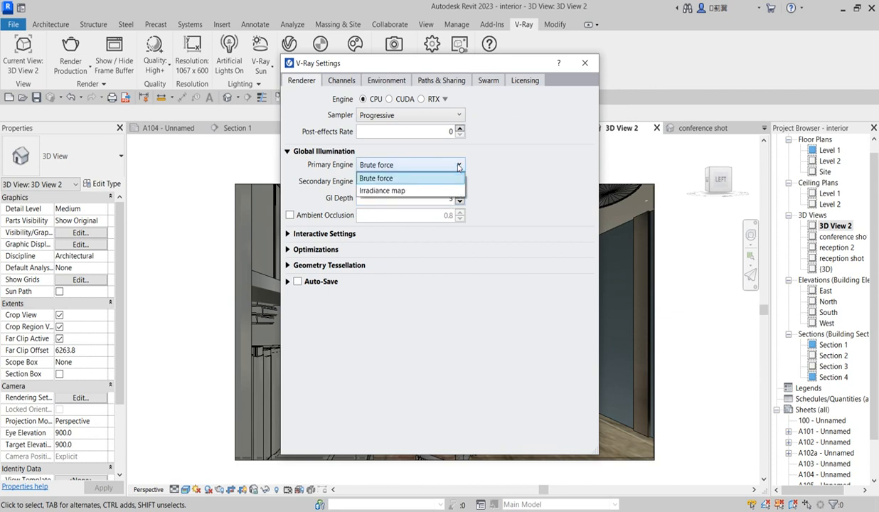
pyautogui.click(490, 171)
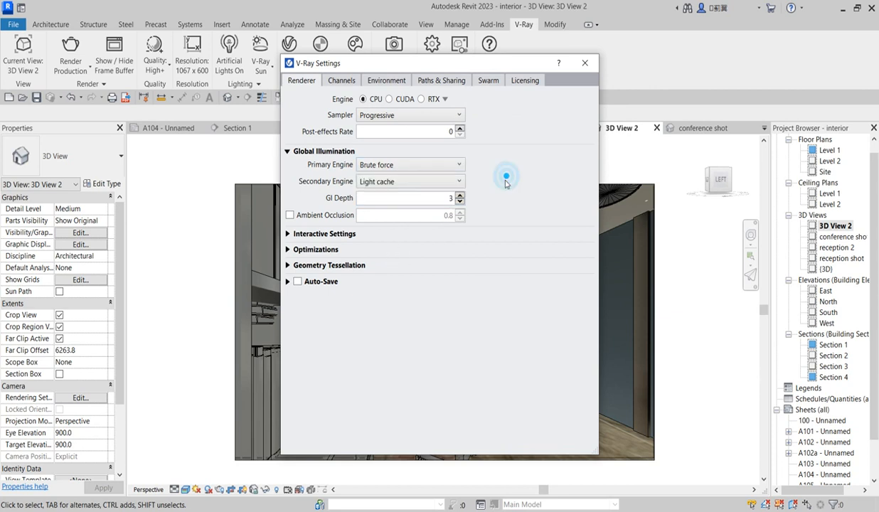
pyautogui.click(288, 234)
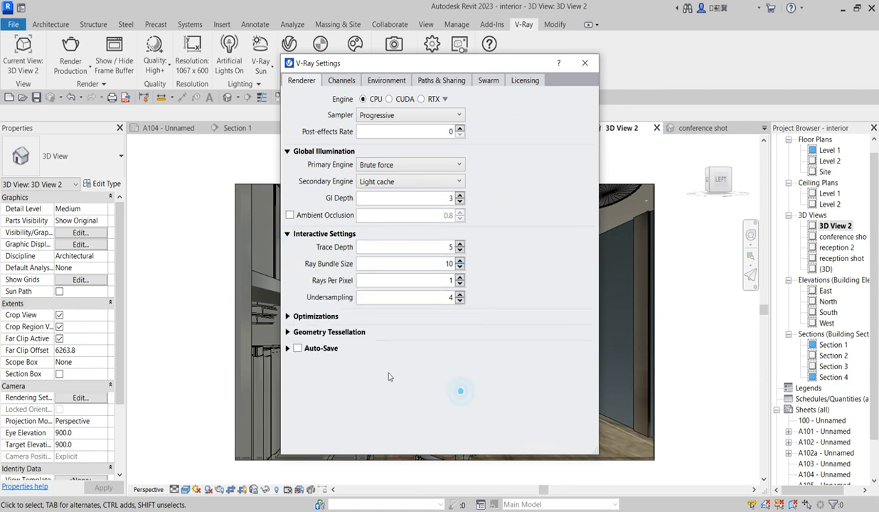
# - Raise the geometry tessellation quality in the V-Ray render settings and close them
pyautogui.click(287, 332)
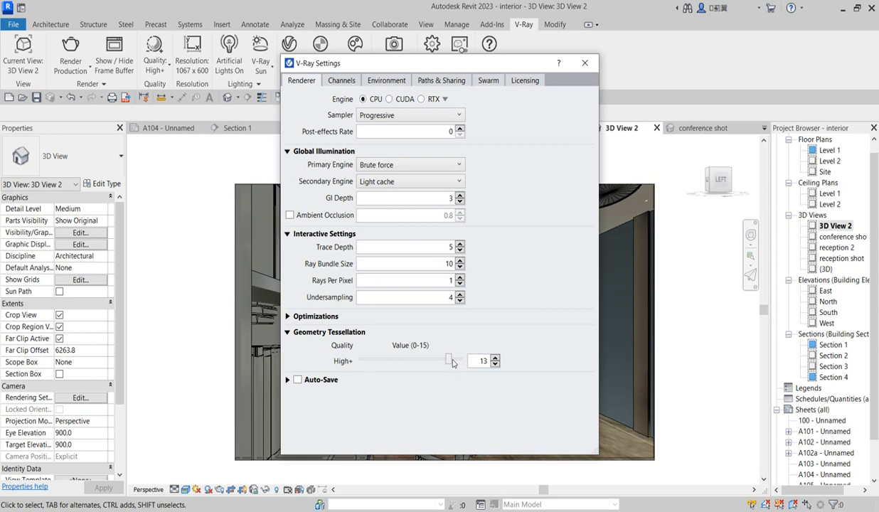
pyautogui.moveTo(449, 361); pyautogui.dragTo(468, 360)
pyautogui.click(585, 63)
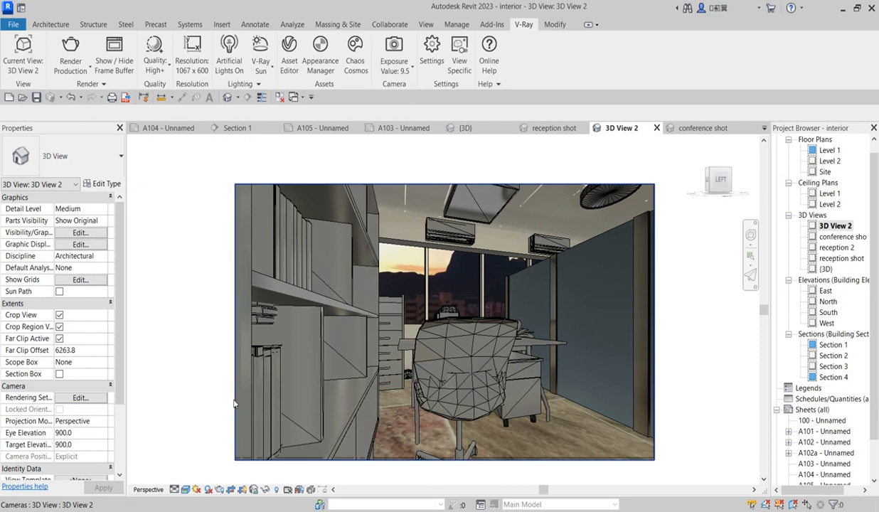
# - Start a V-Ray production render of 3D View 2 and move the frame buffer window fully into view
pyautogui.scroll(-2, 681, 341)
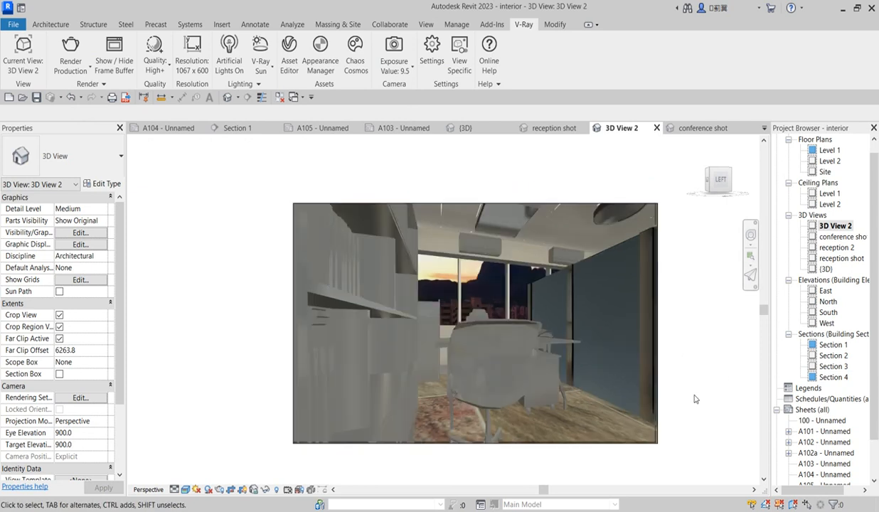
pyautogui.scroll(2, 696, 392)
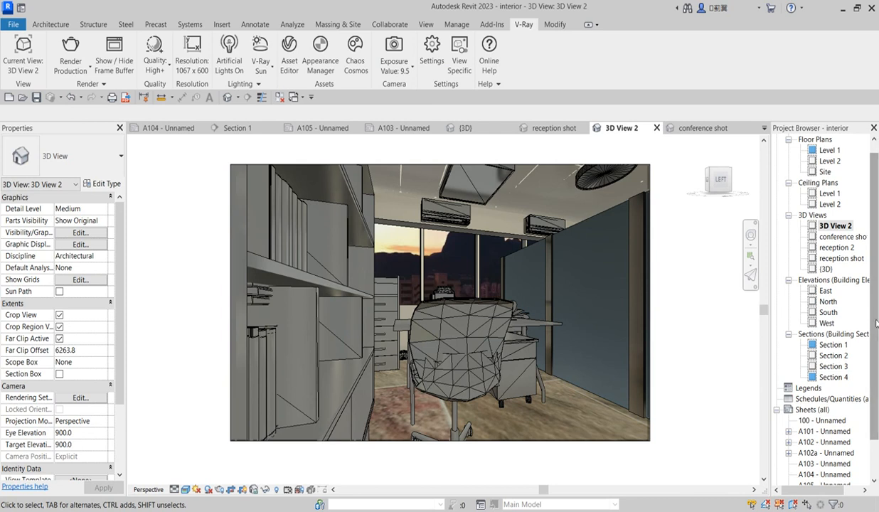
pyautogui.click(835, 225)
pyautogui.scroll(-2, 836, 341)
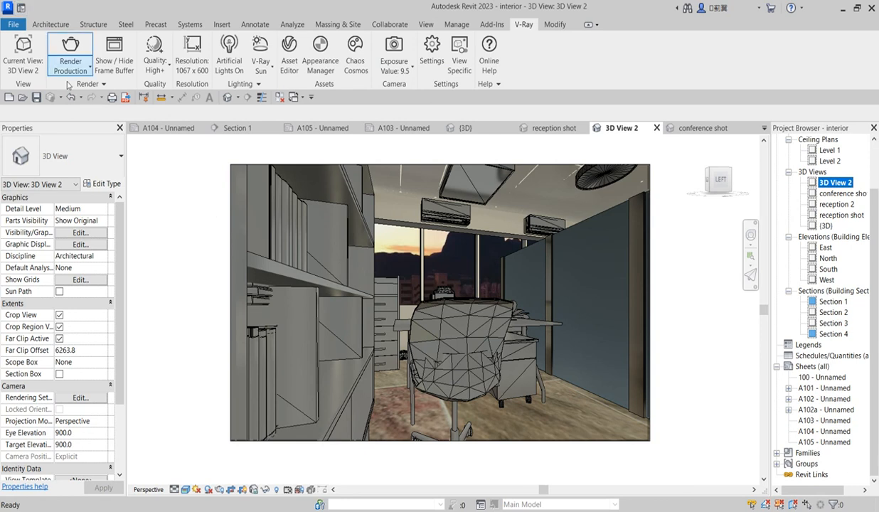
pyautogui.click(87, 69)
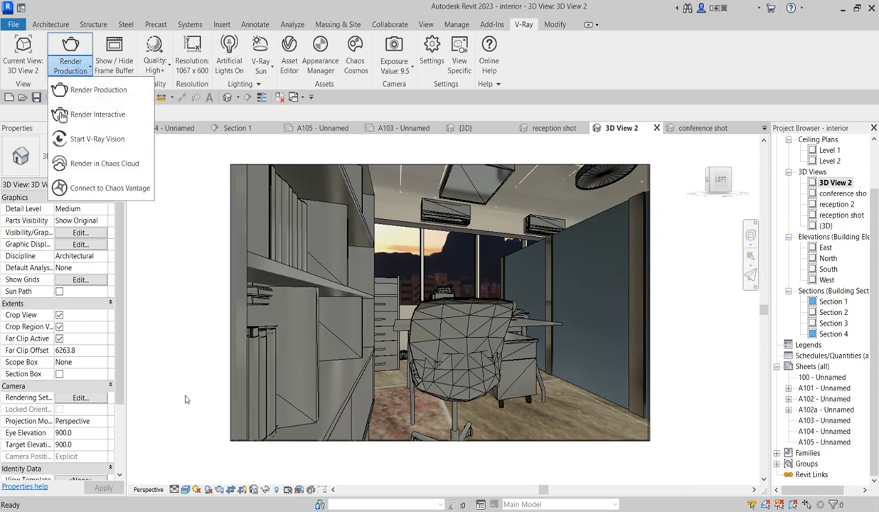
pyautogui.click(94, 93)
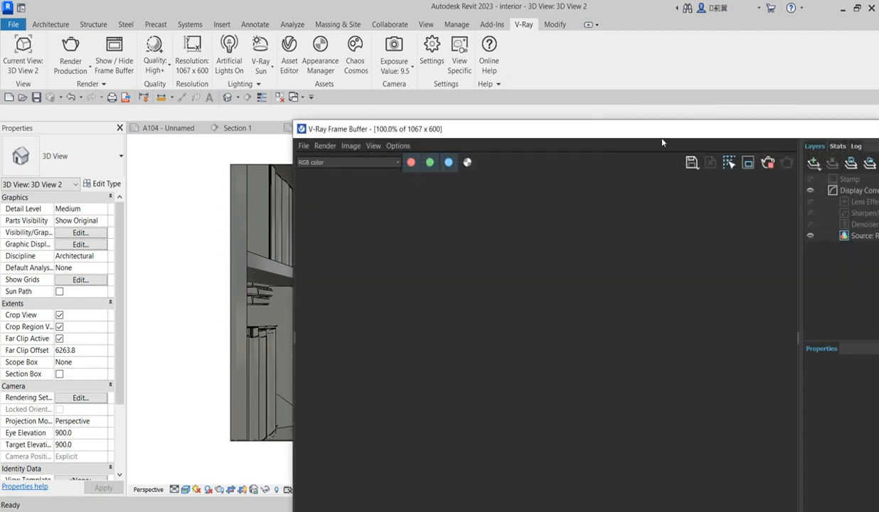
pyautogui.moveTo(665, 134); pyautogui.dragTo(527, 87)
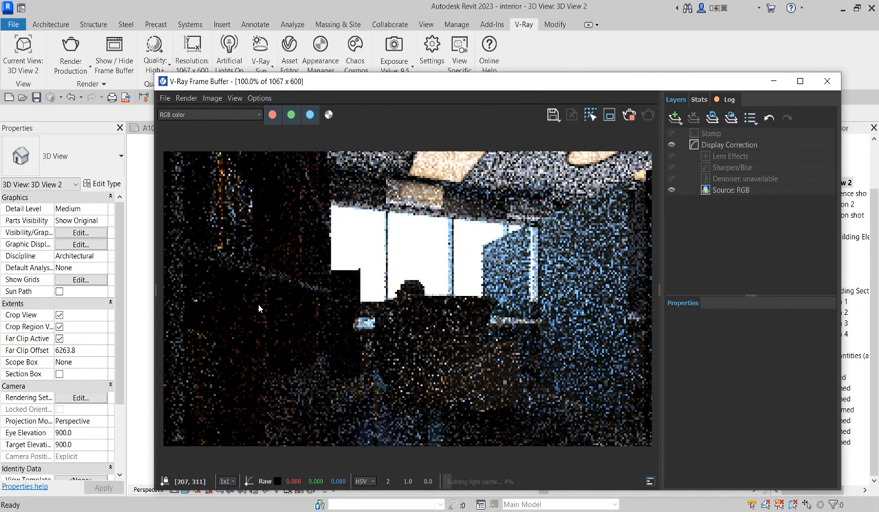
# - Check the available frame buffer layer types and set the Display Correction layer's exposure to 5.000
pyautogui.click(675, 118)
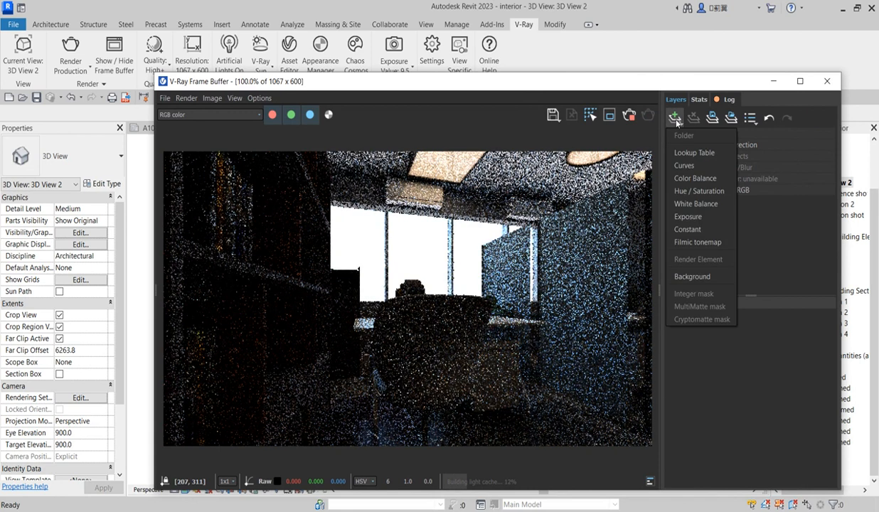
pyautogui.click(704, 108)
pyautogui.click(723, 147)
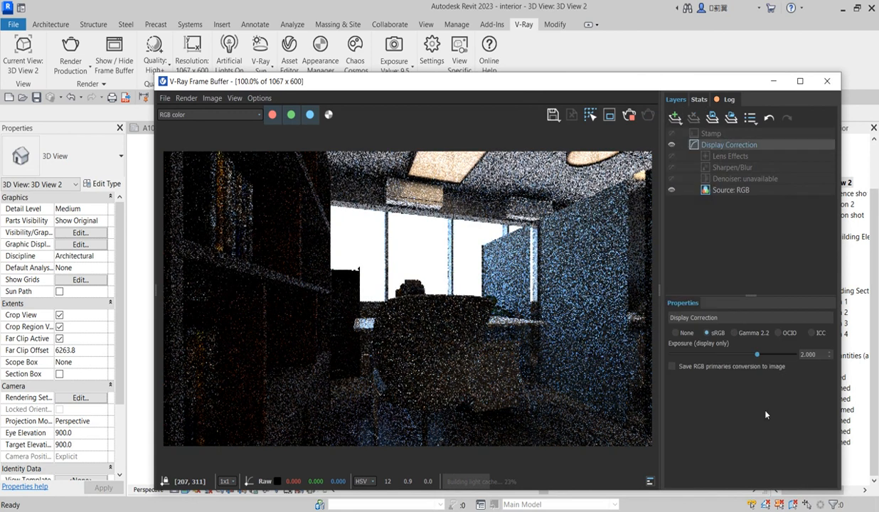
pyautogui.moveTo(757, 355); pyautogui.dragTo(734, 355)
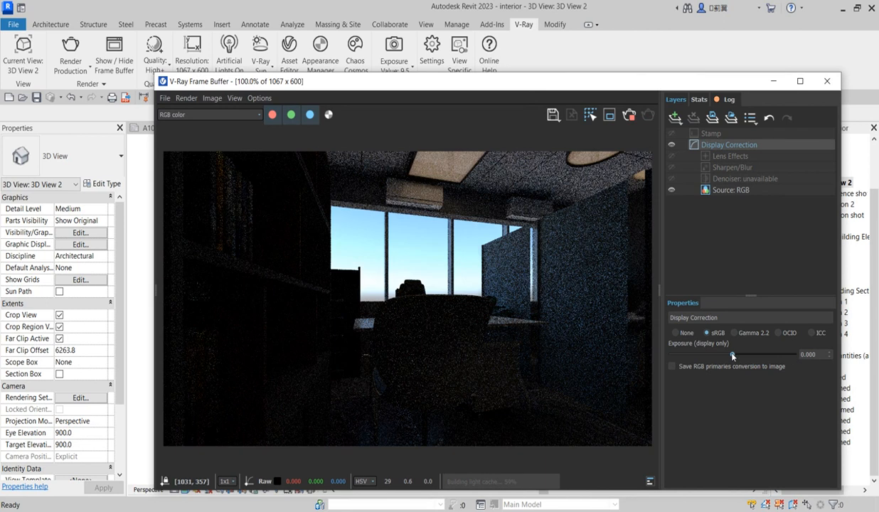
pyautogui.moveTo(734, 355); pyautogui.dragTo(795, 355)
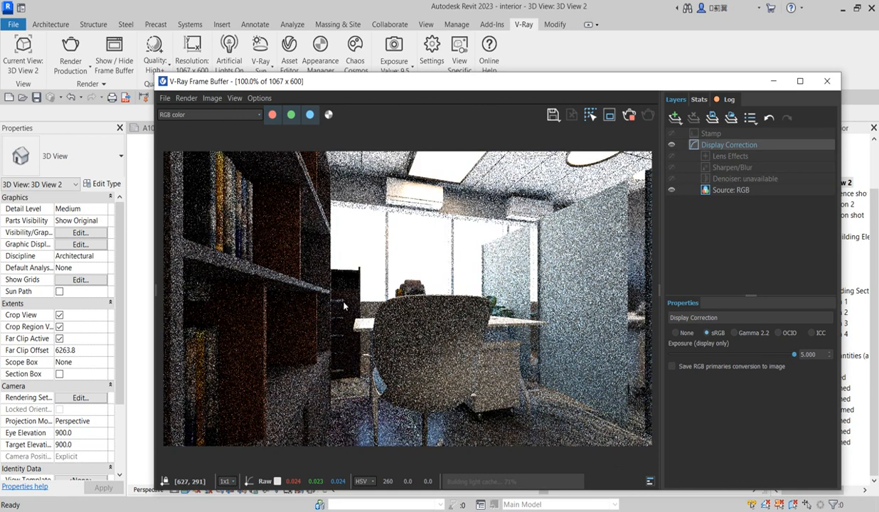